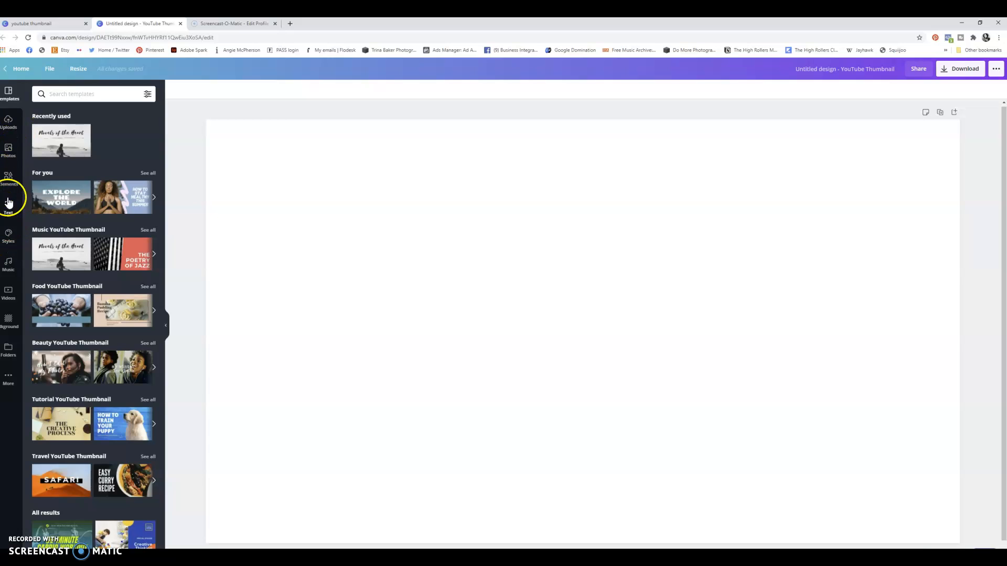
# Browse the stock photos in the Background category
pyautogui.click(8, 152)
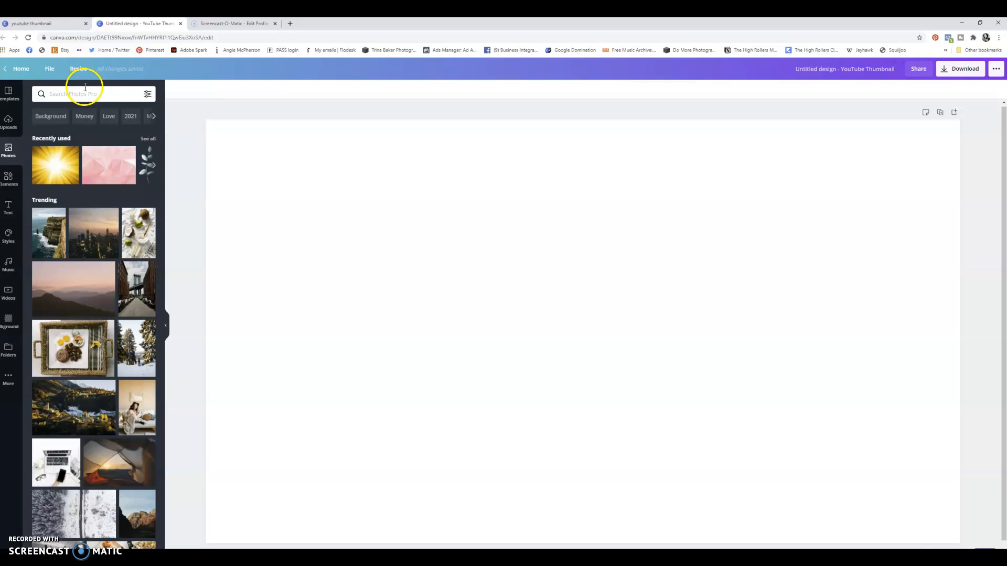
pyautogui.click(61, 118)
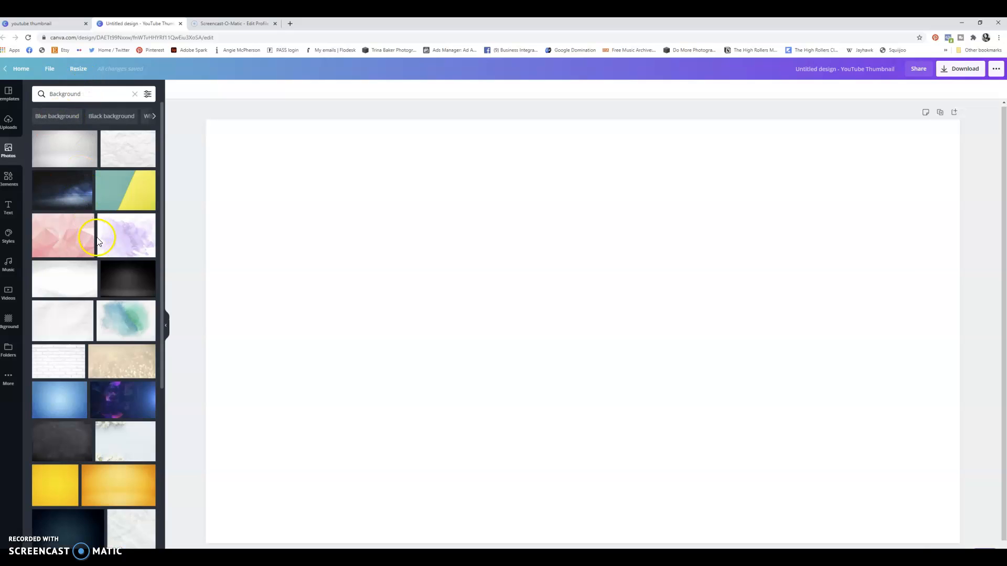
pyautogui.scroll(-6, 98, 240)
pyautogui.scroll(6, 98, 240)
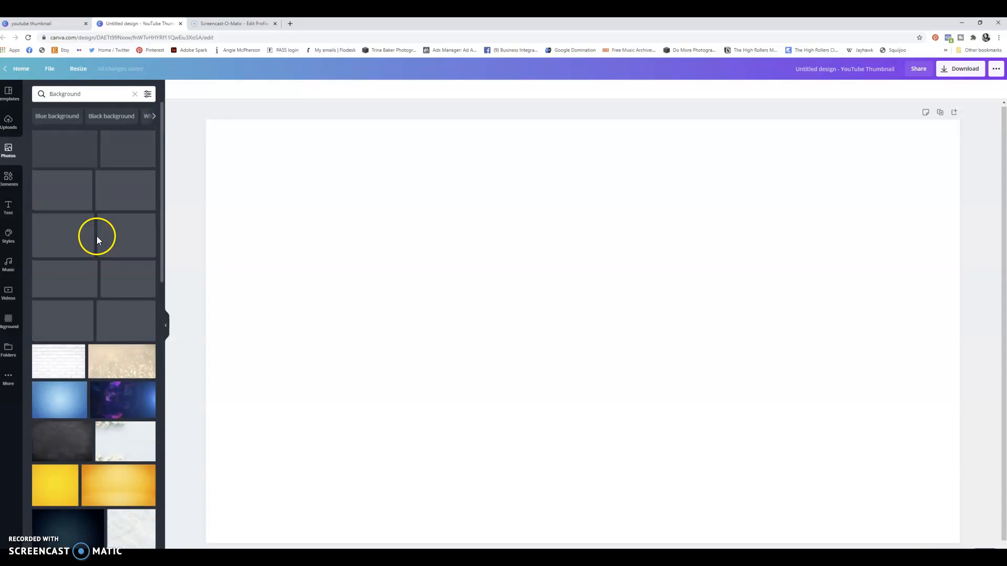
pyautogui.click(138, 95)
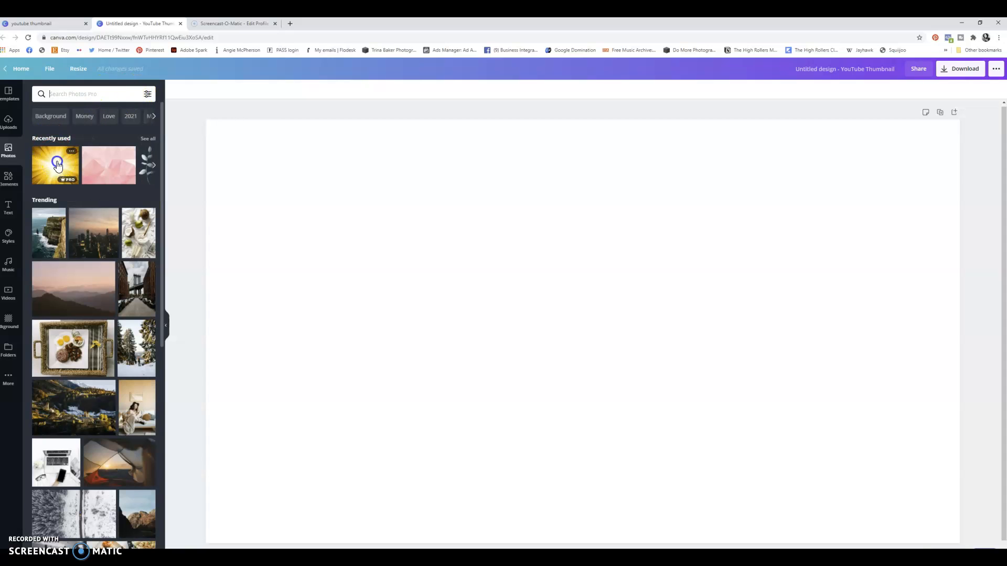
# Add the recently used golden sunburst photo to the blank thumbnail and set it as the page background
pyautogui.click(58, 165)
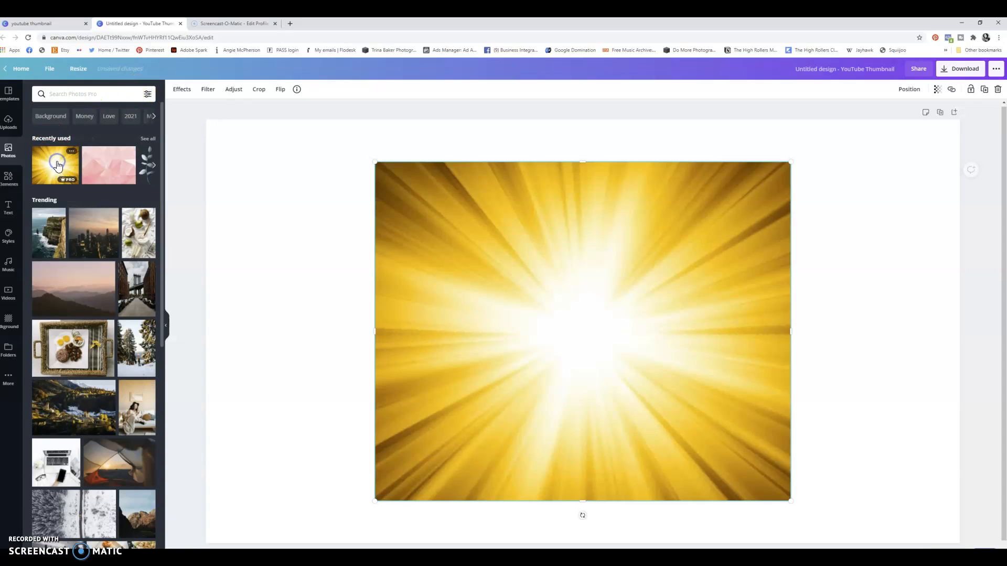
pyautogui.rightClick(585, 256)
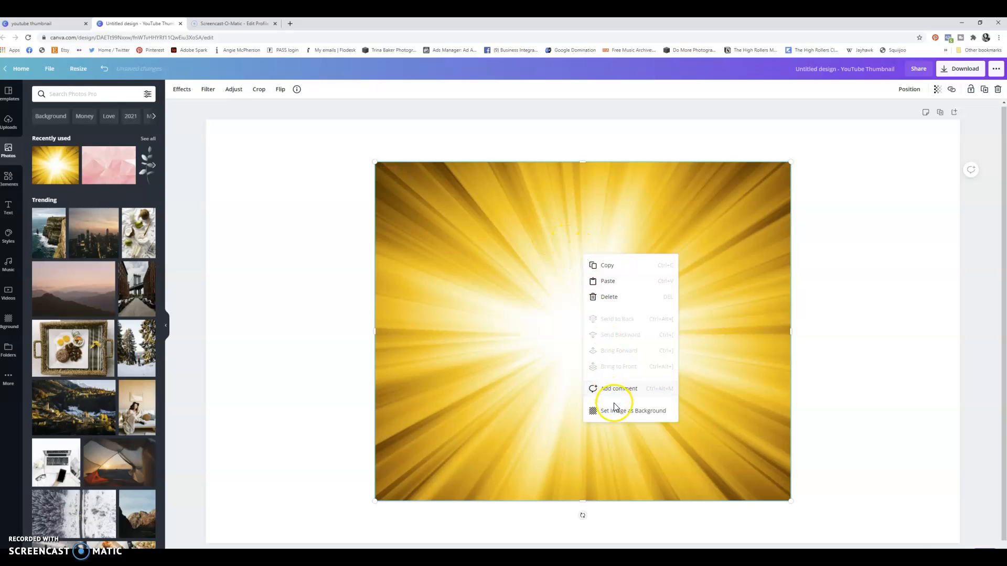
pyautogui.rightClick(524, 344)
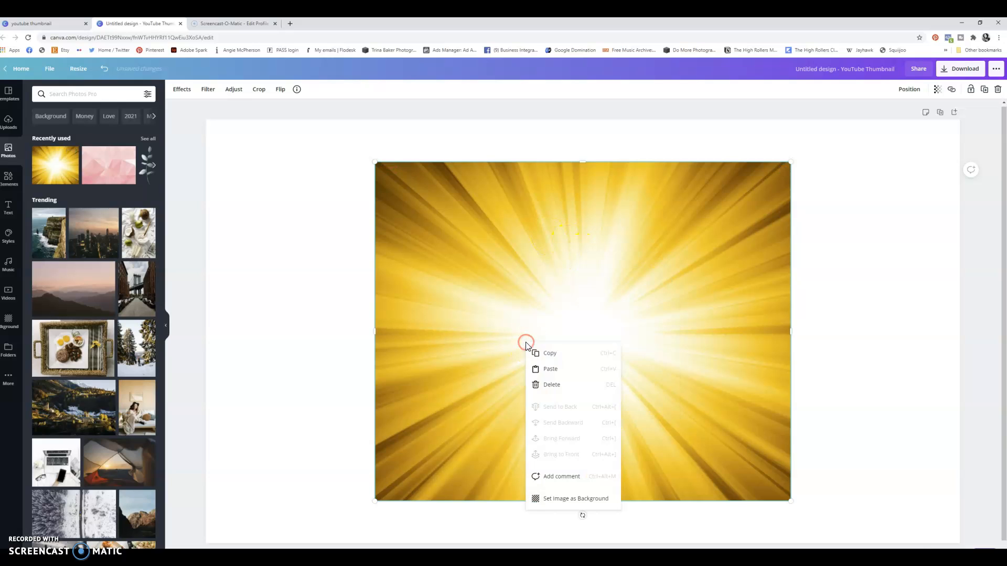
pyautogui.click(566, 499)
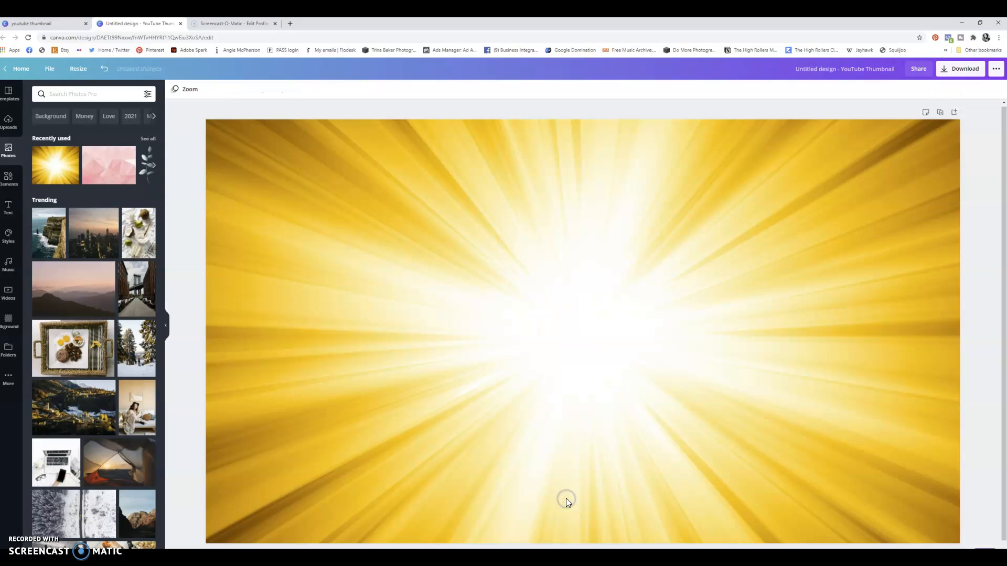
# Adjust the sunburst background image with a blur of 16
pyautogui.click(253, 171)
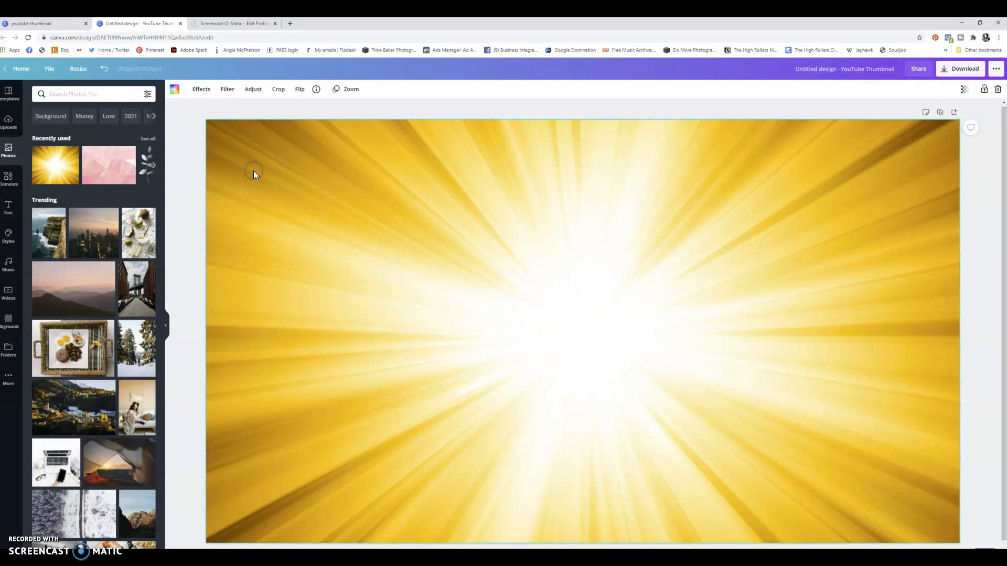
pyautogui.click(226, 90)
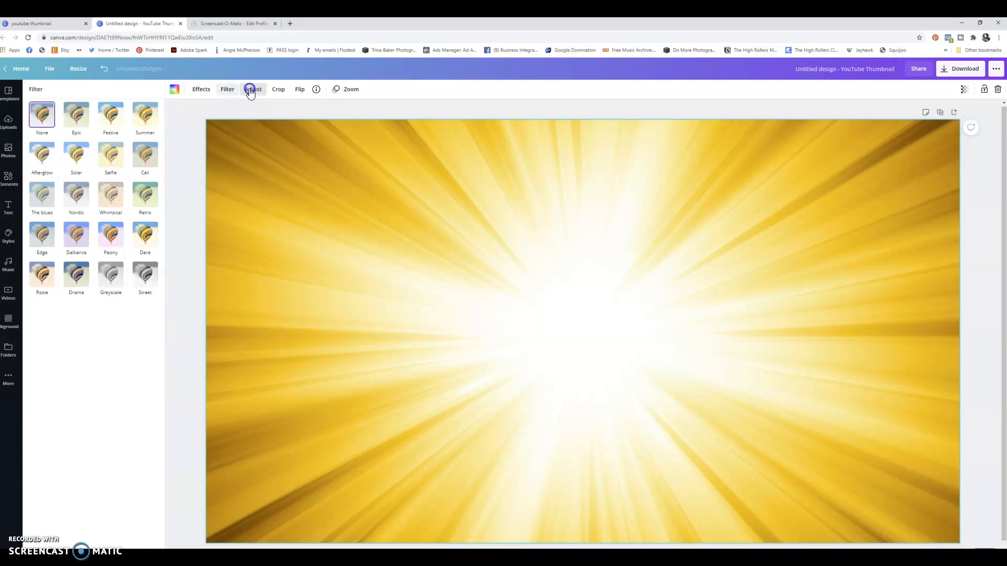
pyautogui.click(252, 89)
pyautogui.moveTo(100, 171); pyautogui.dragTo(105, 173)
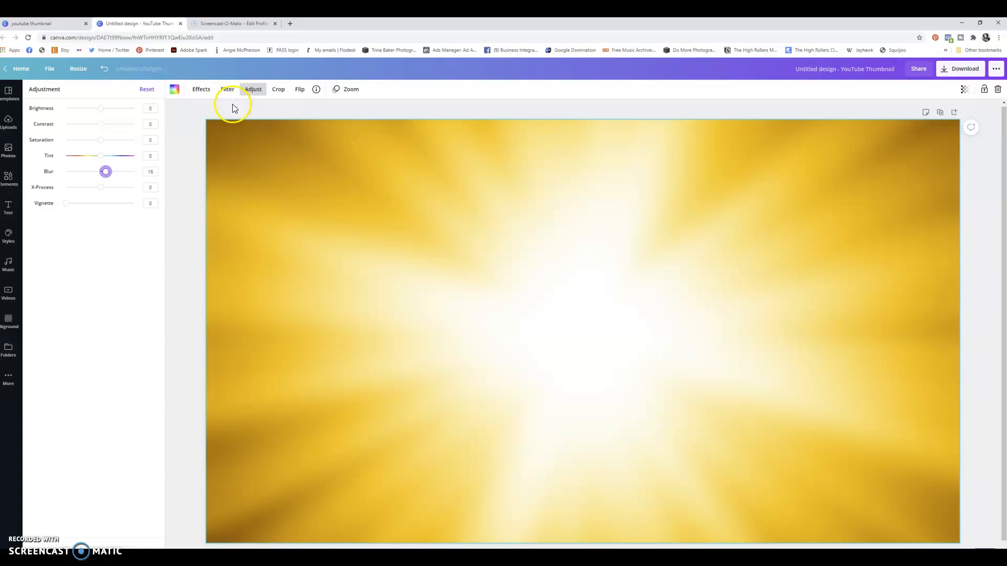
pyautogui.click(236, 125)
pyautogui.click(213, 106)
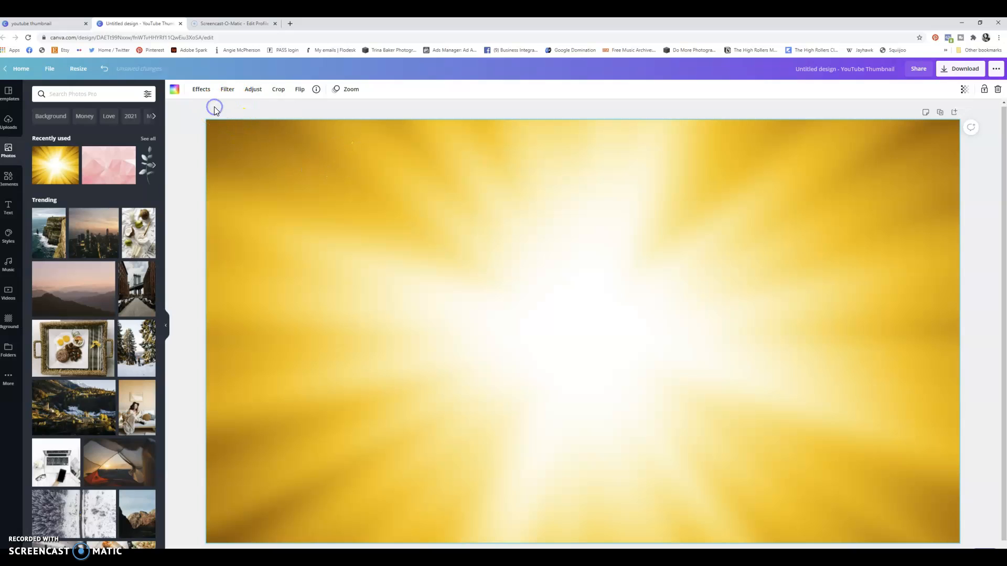
# Add the "cold, smooth & tasty." font combination and move it to the upper-left area of the thumbnail
pyautogui.click(9, 209)
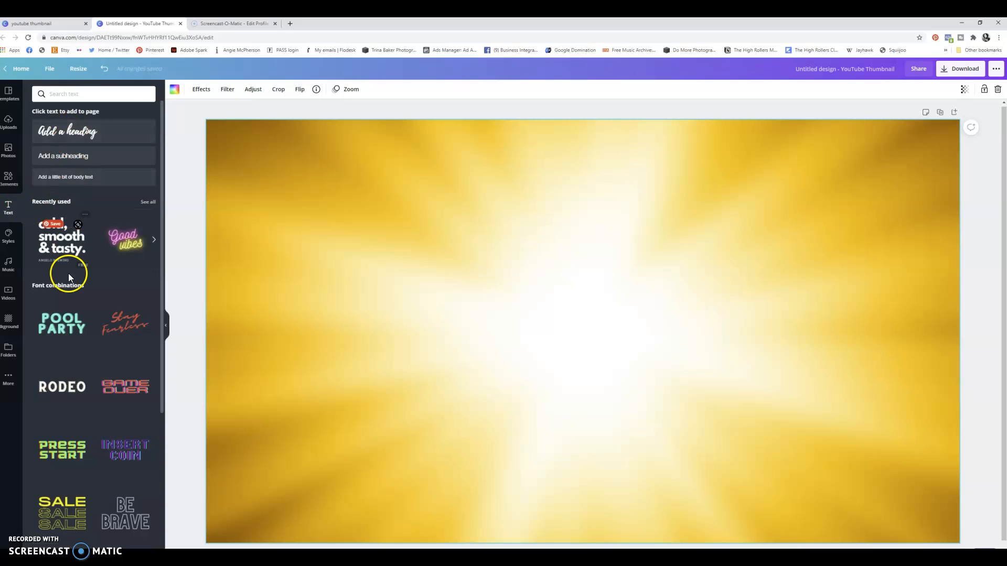
pyautogui.scroll(-10, 68, 283)
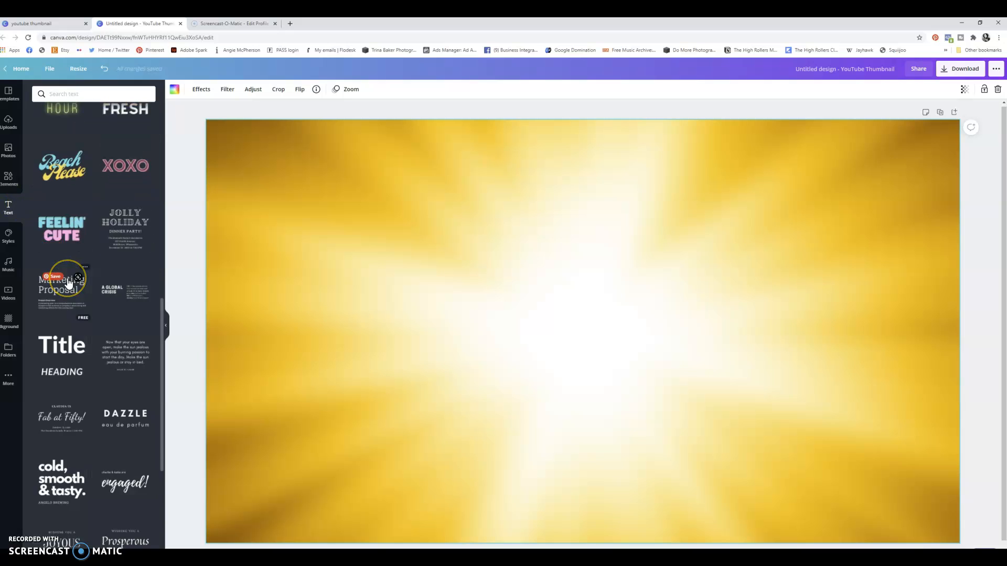
pyautogui.scroll(7, 68, 283)
pyautogui.scroll(3, 68, 283)
pyautogui.click(59, 235)
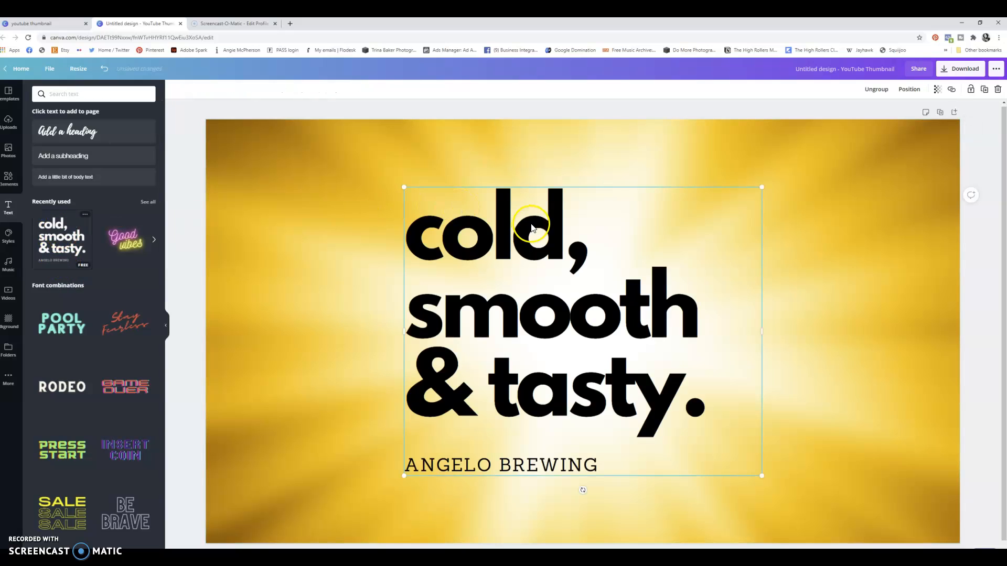
pyautogui.moveTo(466, 243); pyautogui.dragTo(368, 198)
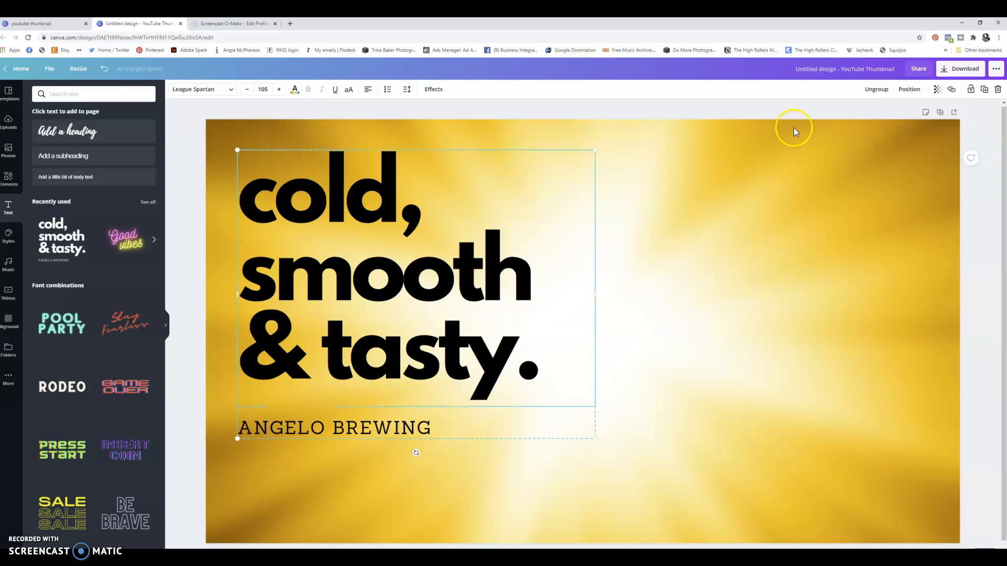
# Ungroup the font combination and delete its small brewing subtitle line below the heading
pyautogui.click(874, 90)
pyautogui.click(643, 374)
pyautogui.click(386, 429)
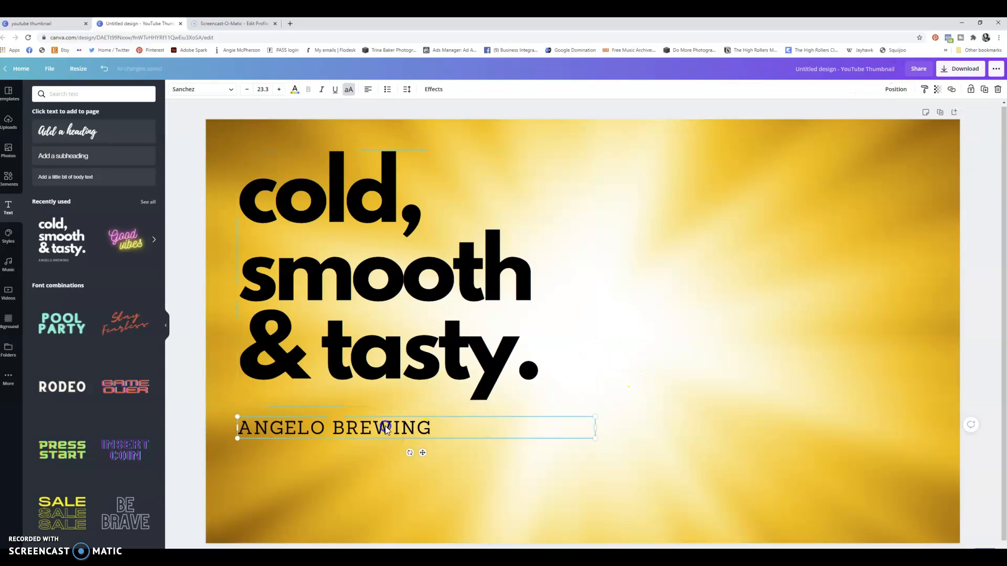
pyautogui.rightClick(386, 427)
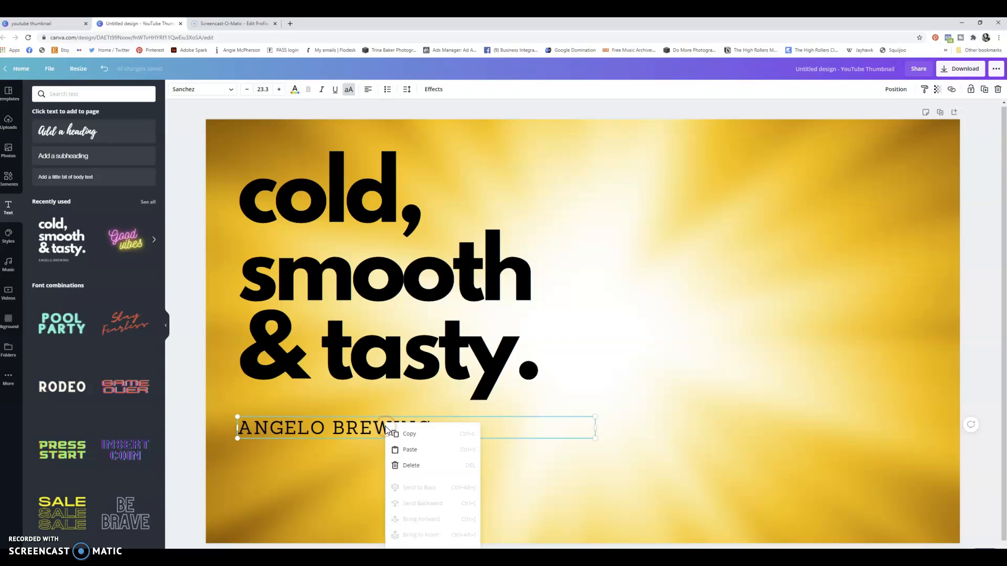
pyautogui.click(411, 466)
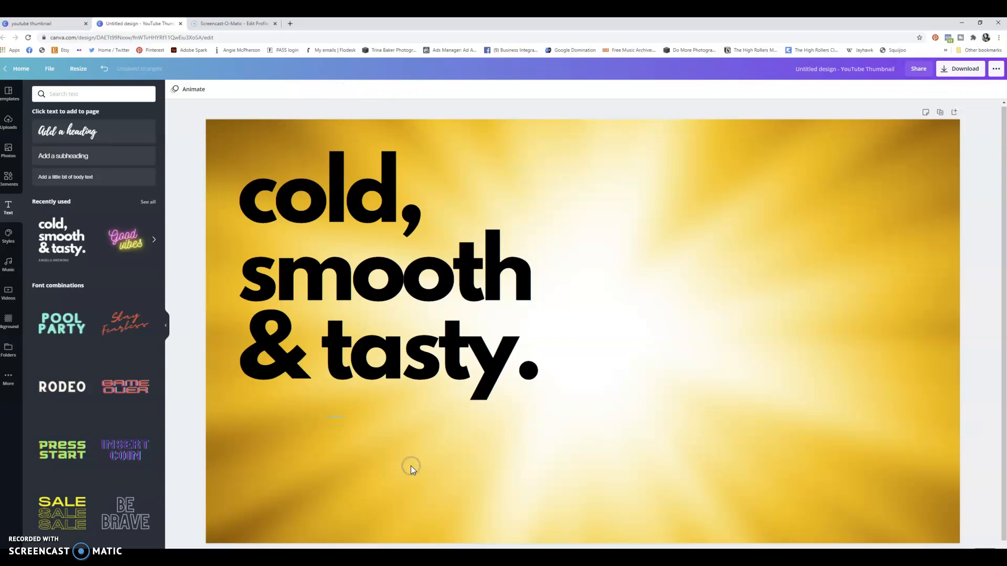
# Replace the heading text with "Canva", "YouTube" and "Thumnail" on three lines, widening the text box so the last word fits on one line
pyautogui.click(515, 355)
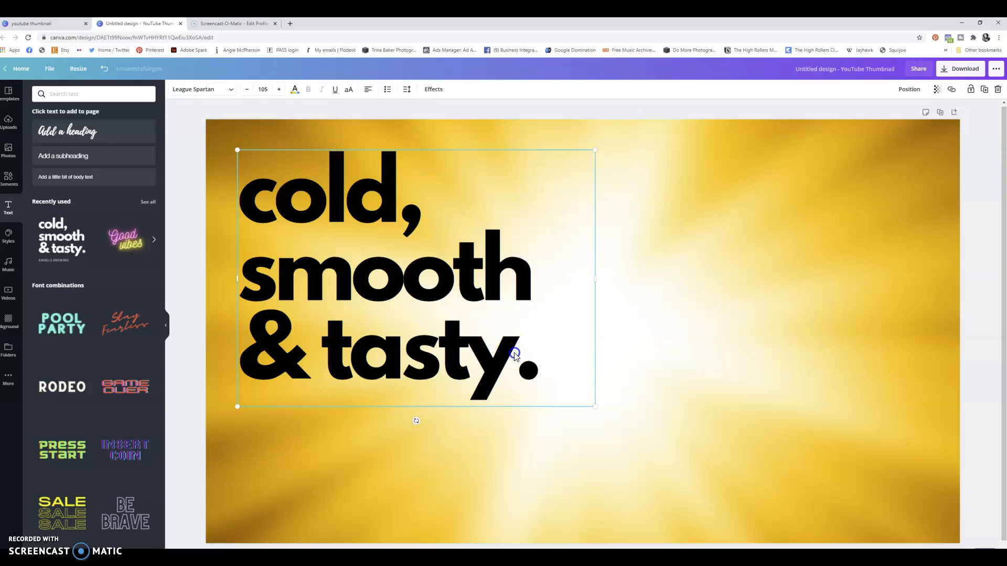
pyautogui.moveTo(530, 359); pyautogui.dragTo(232, 207)
pyautogui.write('You')
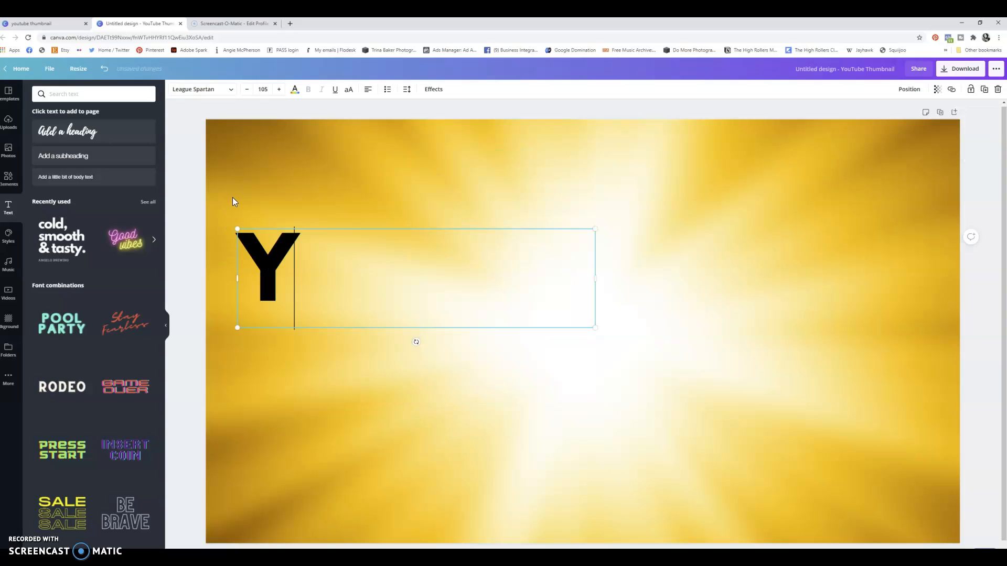
pyautogui.press('BackSpace')
pyautogui.press('BackSpace')
pyautogui.press('BackSpace')
pyautogui.write('Canva')
pyautogui.press('Return')
pyautogui.write('Yo')
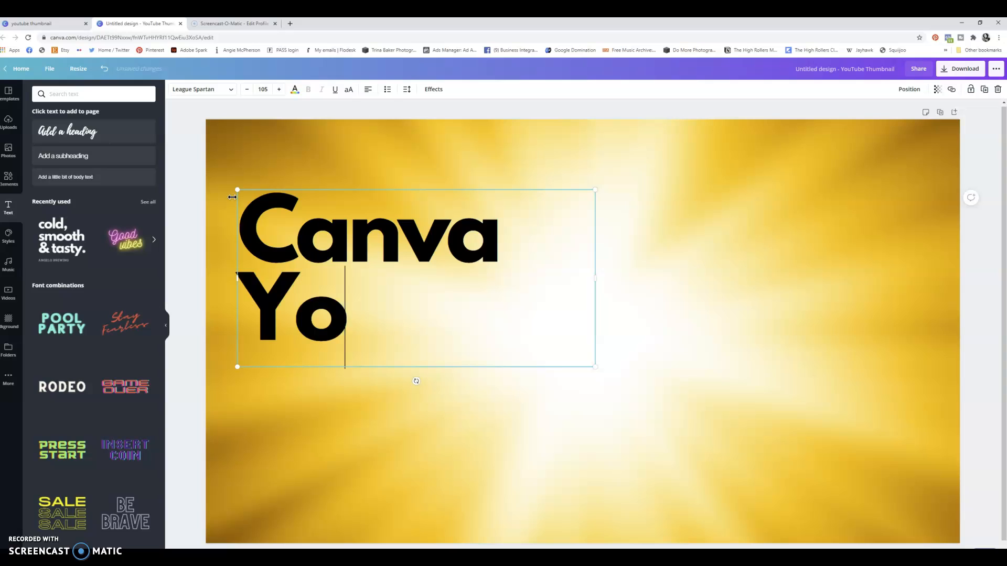
pyautogui.write('uTube')
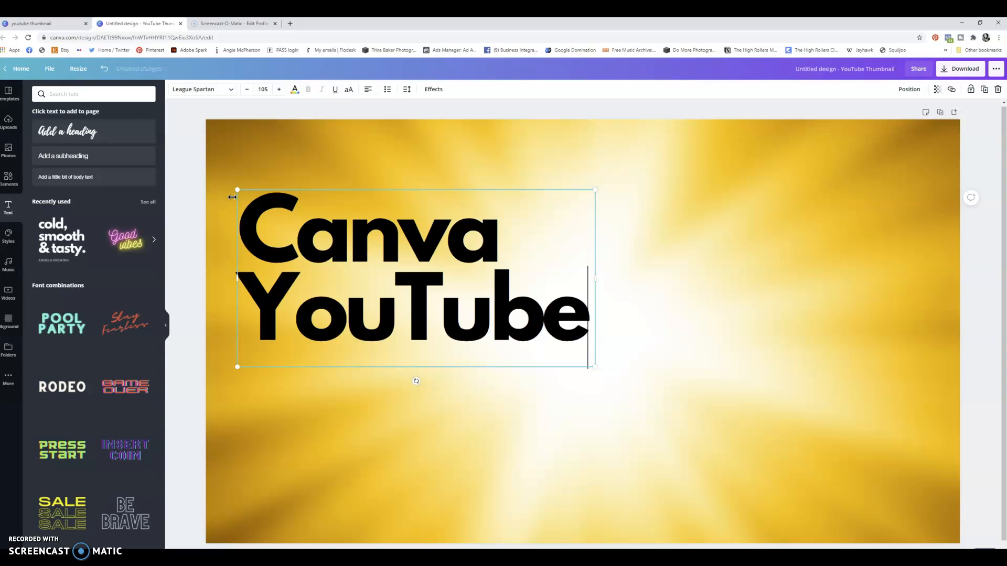
pyautogui.press('Return')
pyautogui.write('Thu')
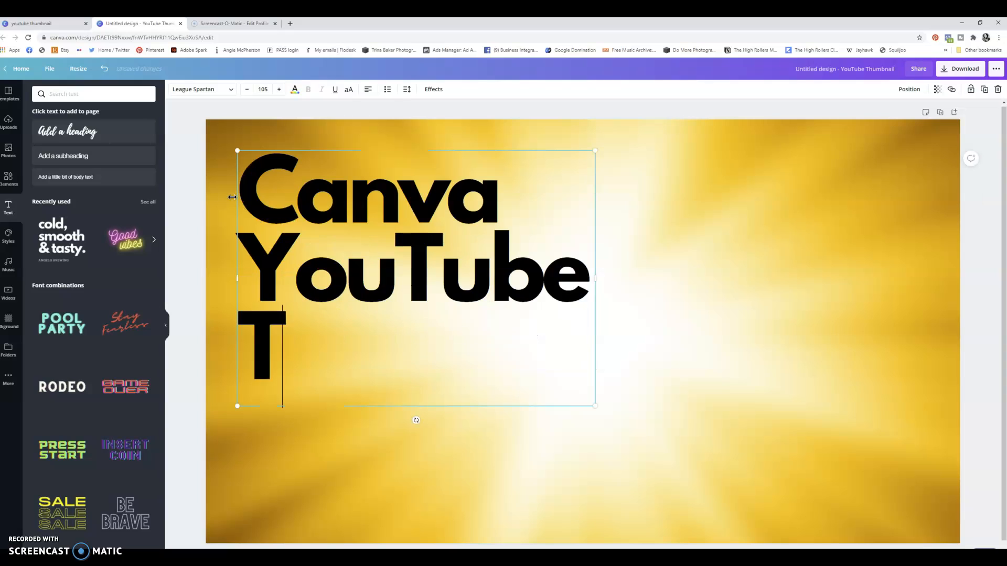
pyautogui.write('mnail')
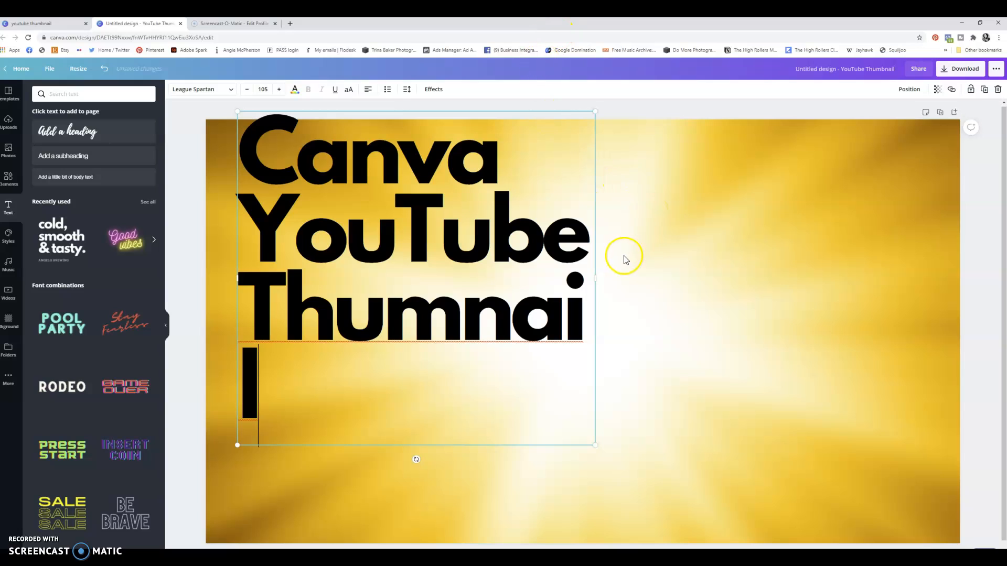
pyautogui.moveTo(597, 276); pyautogui.dragTo(614, 276)
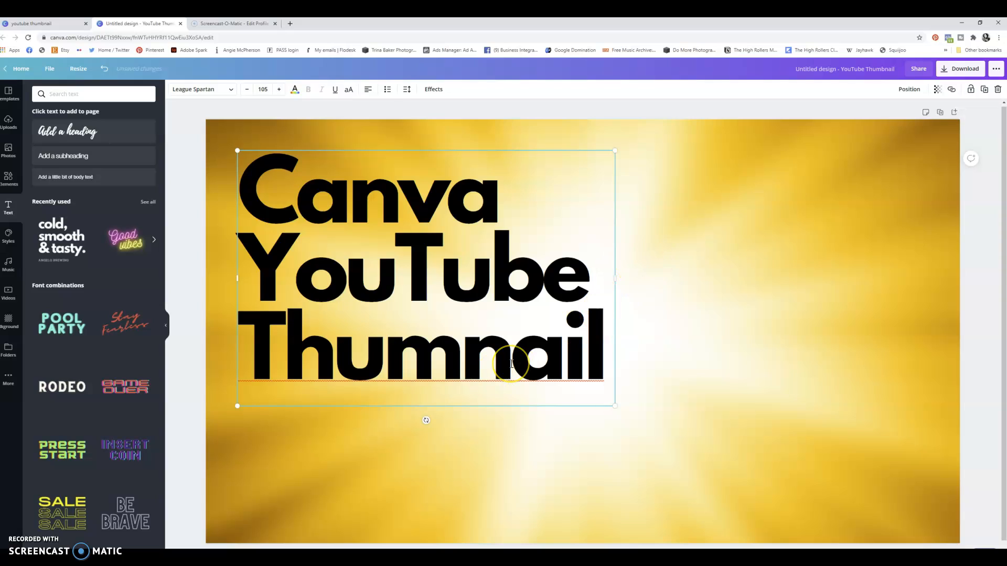
# Add "Tutorial!" as a fourth line of the heading
pyautogui.press('Return')
pyautogui.write('t')
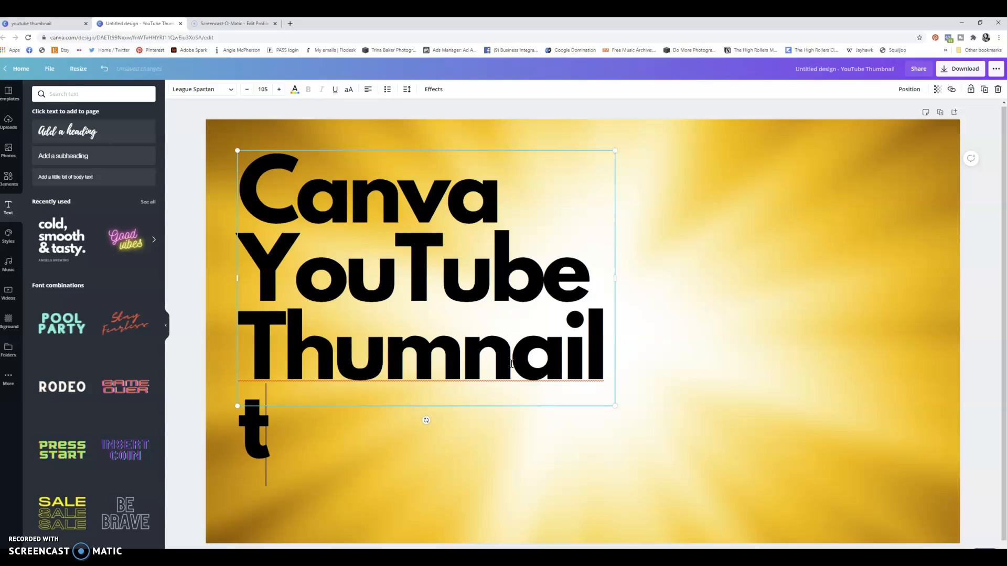
pyautogui.press('BackSpace')
pyautogui.write('T')
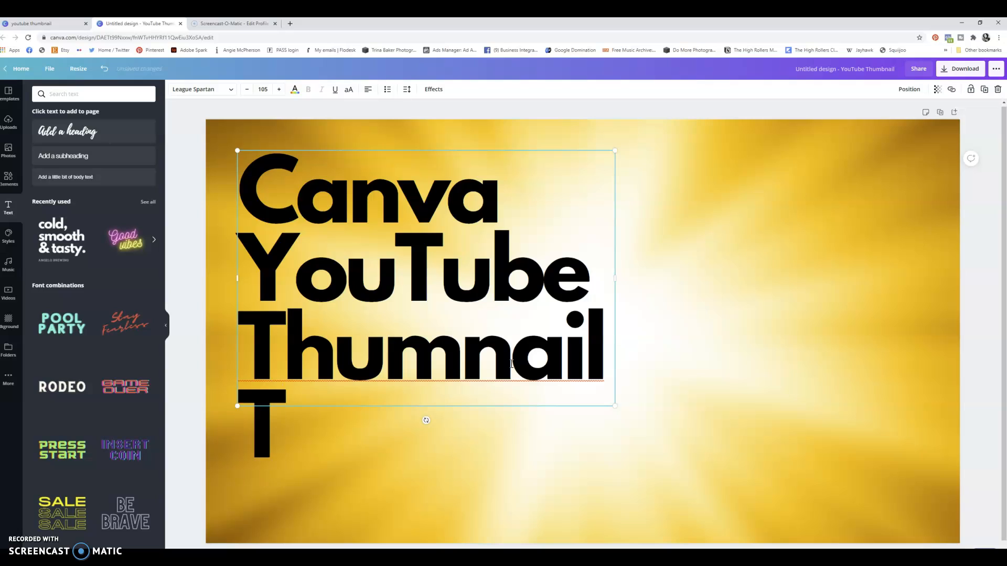
pyautogui.write('utorial')
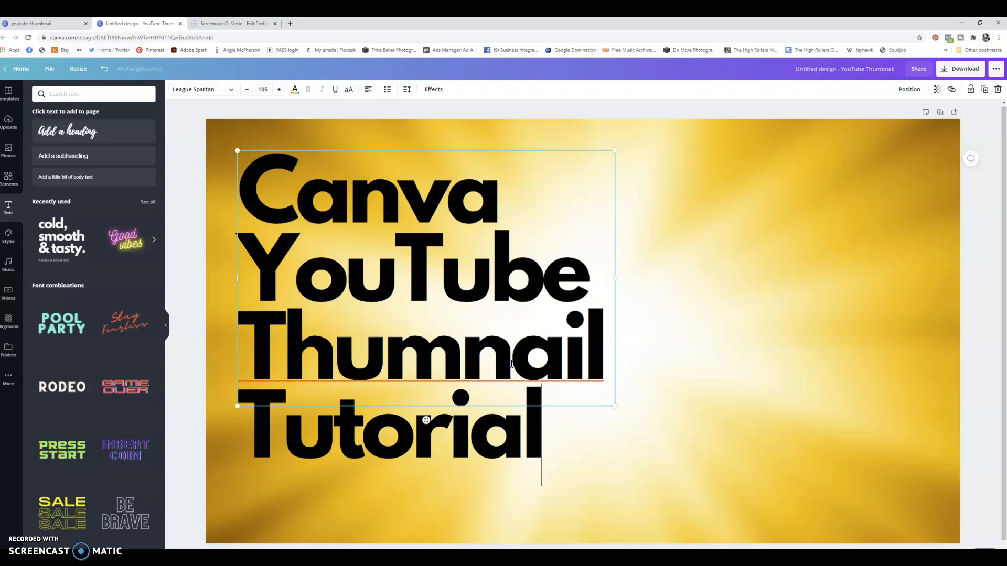
pyautogui.write('!')
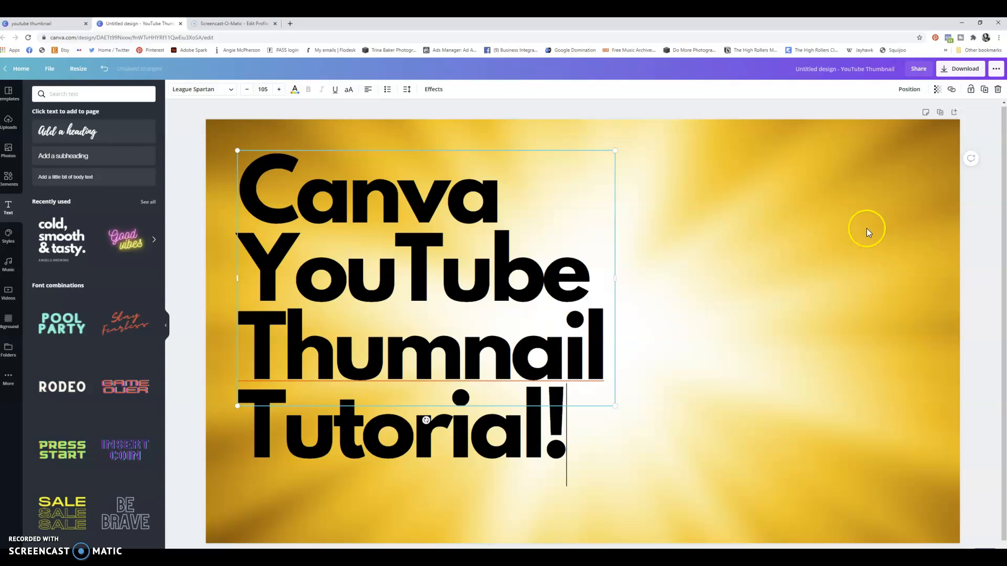
pyautogui.click(729, 300)
# Correct "Thumnail" to "Thumbnail" in the heading and widen the text box so the word stays on one line
pyautogui.click(521, 429)
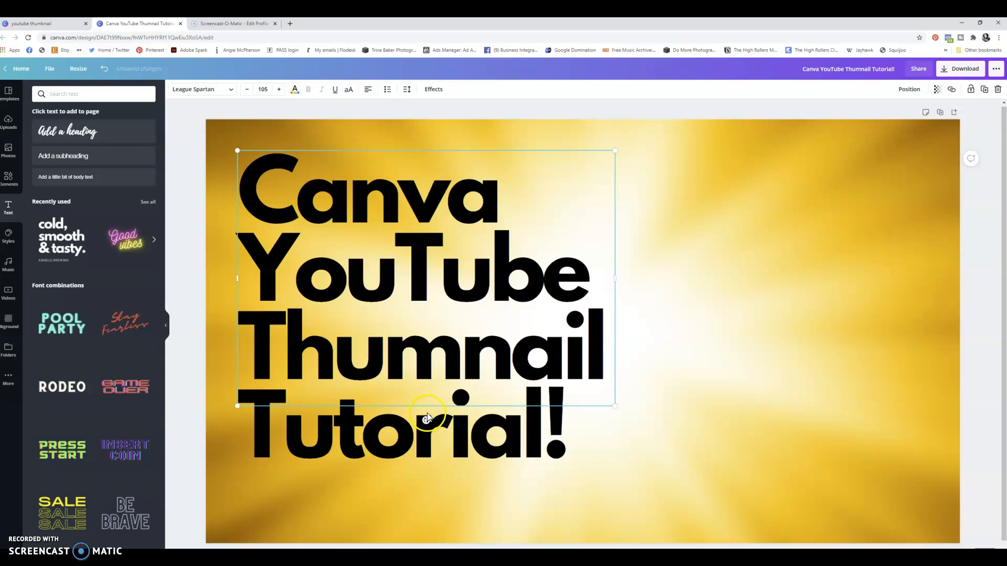
pyautogui.click(281, 187)
pyautogui.moveTo(606, 345); pyautogui.dragTo(250, 297)
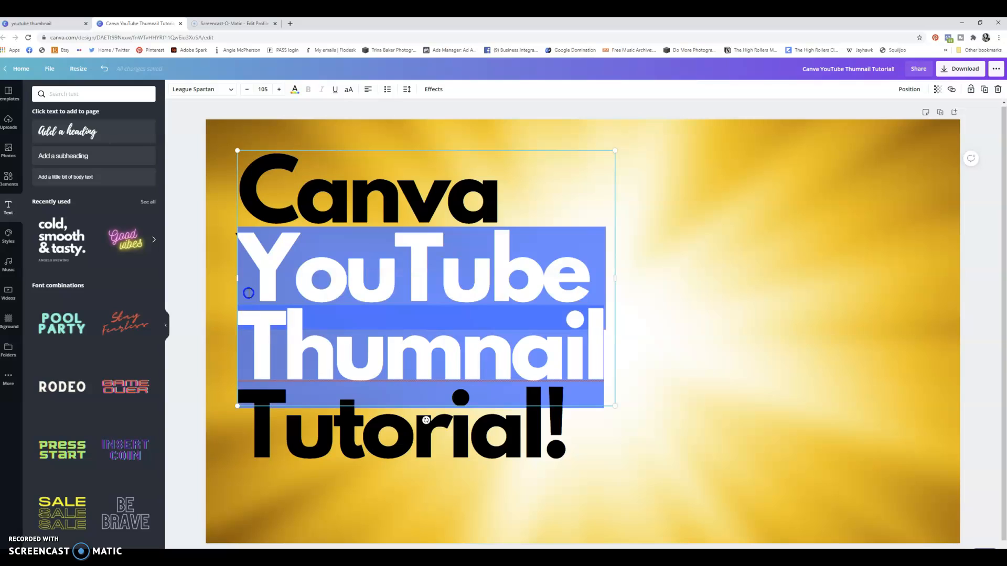
pyautogui.click(461, 357)
pyautogui.write('b')
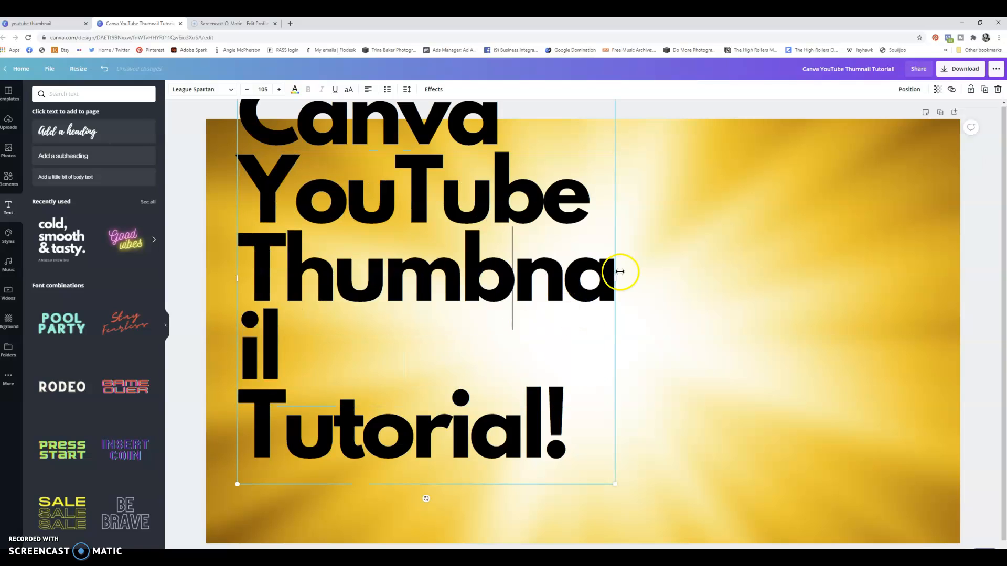
pyautogui.moveTo(617, 275); pyautogui.dragTo(693, 274)
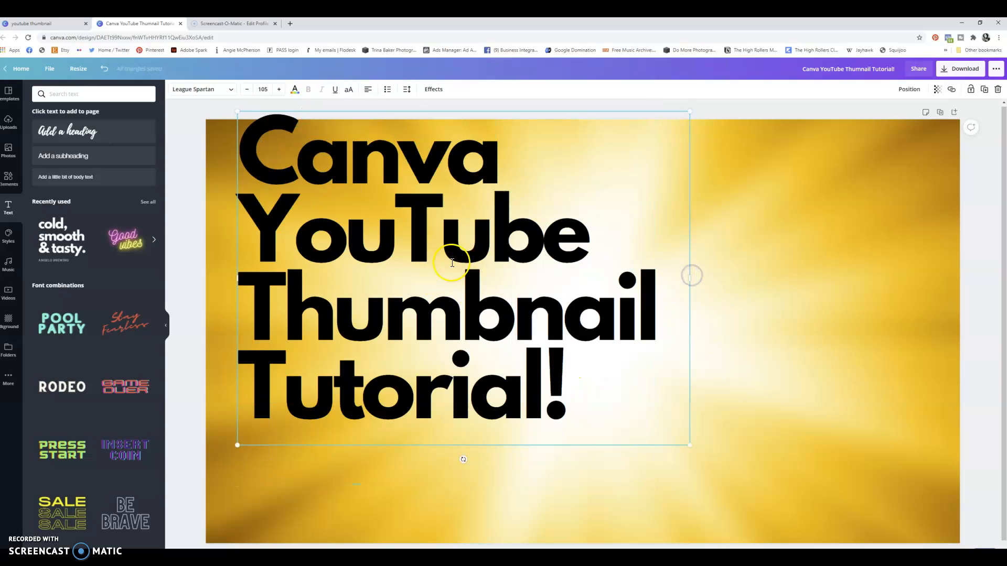
pyautogui.click(562, 365)
pyautogui.moveTo(563, 363); pyautogui.dragTo(255, 172)
pyautogui.click(632, 158)
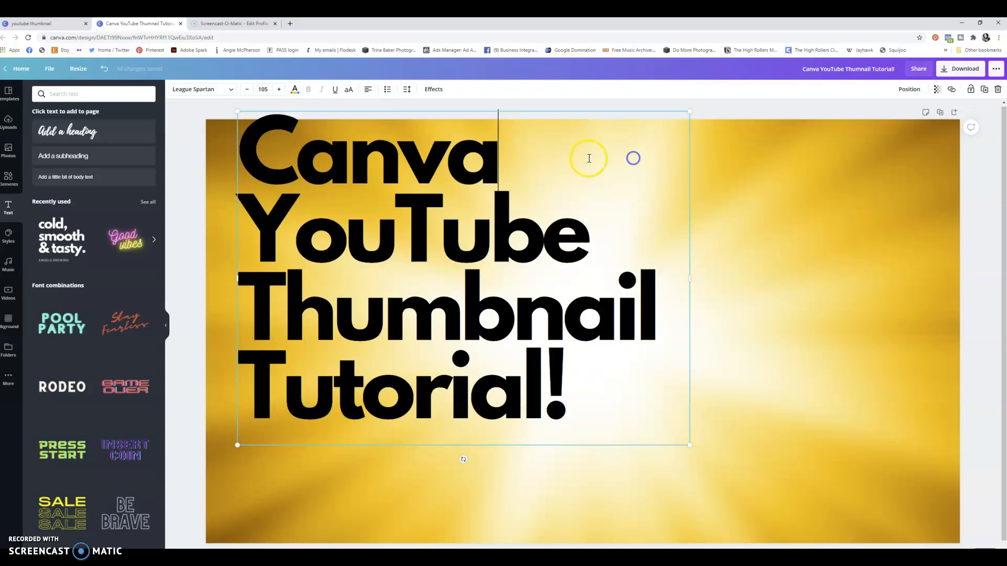
# Recolor the heading light blue from the default colors and move it down so it sits fully inside the canvas
pyautogui.click(295, 90)
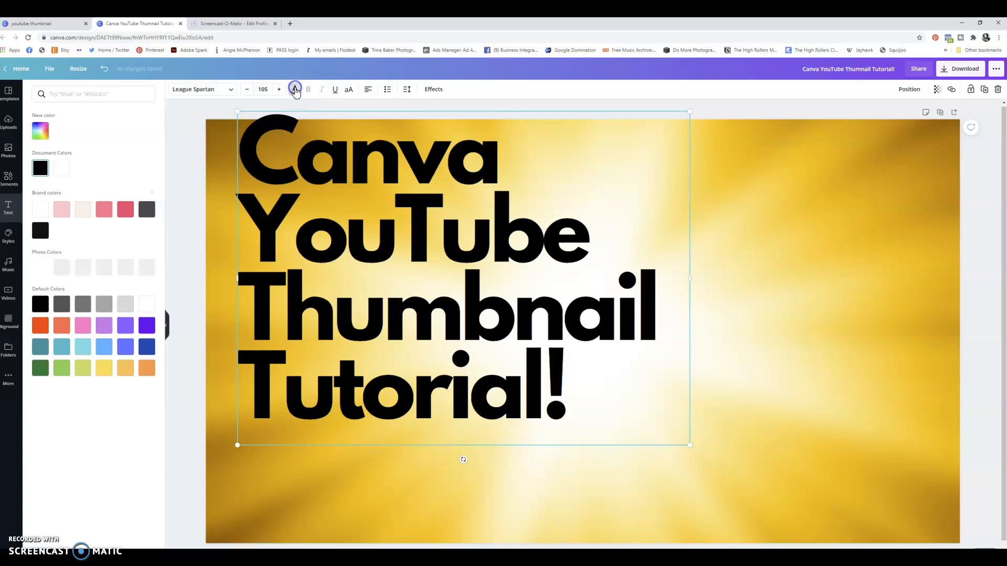
pyautogui.click(83, 348)
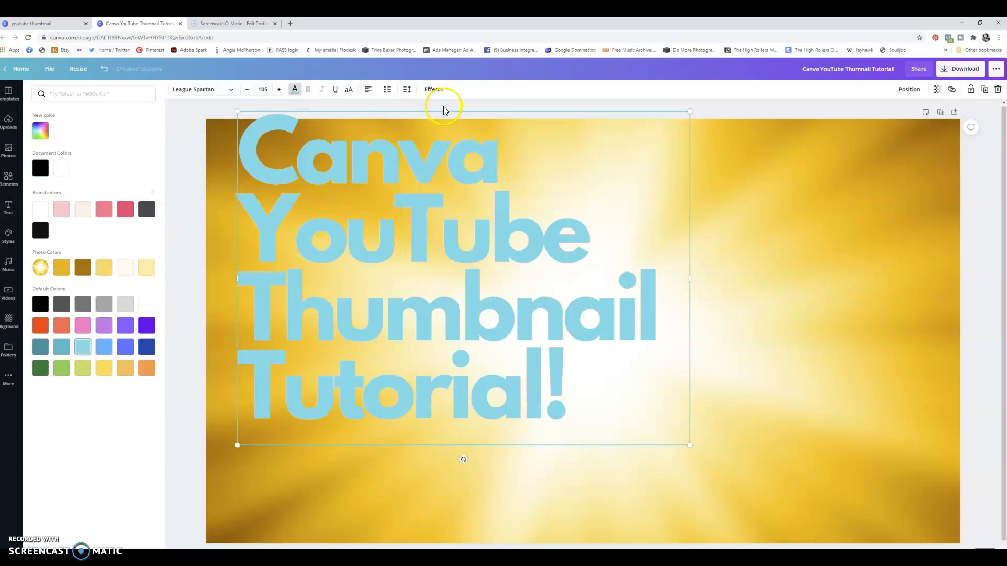
pyautogui.moveTo(444, 108); pyautogui.dragTo(438, 144)
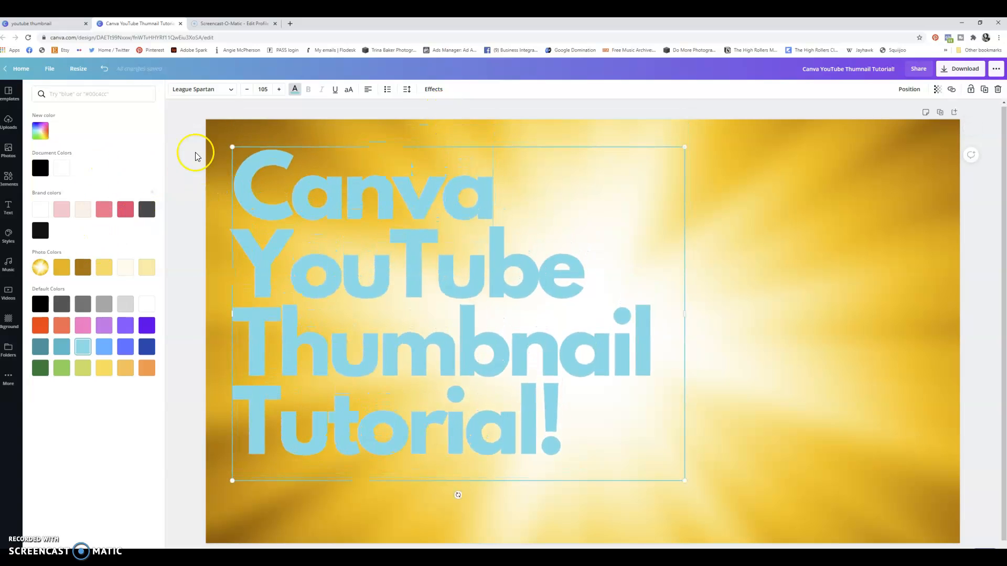
# Try the Lift, Splice, Hollow and Echo text effects on the heading
pyautogui.click(430, 90)
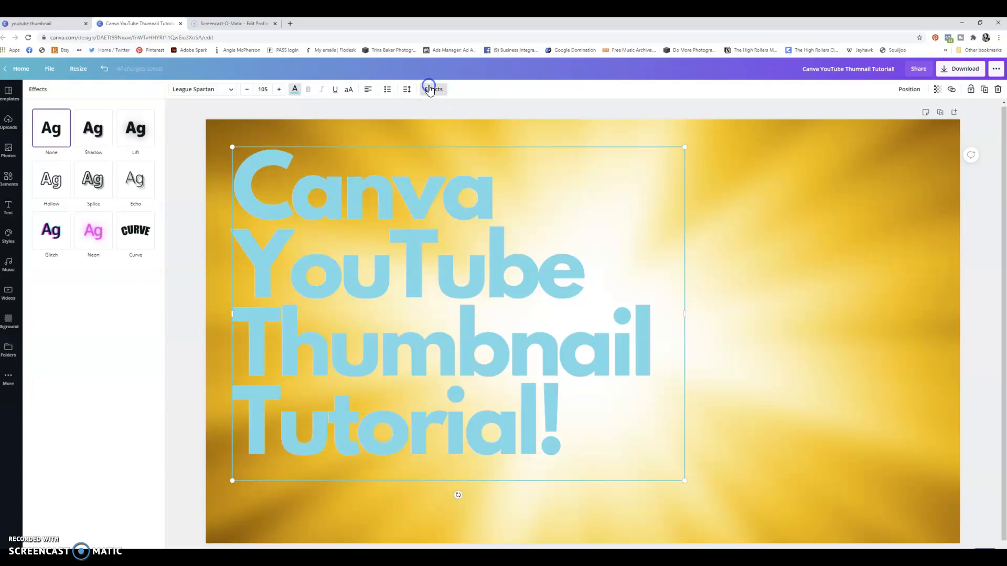
pyautogui.click(93, 128)
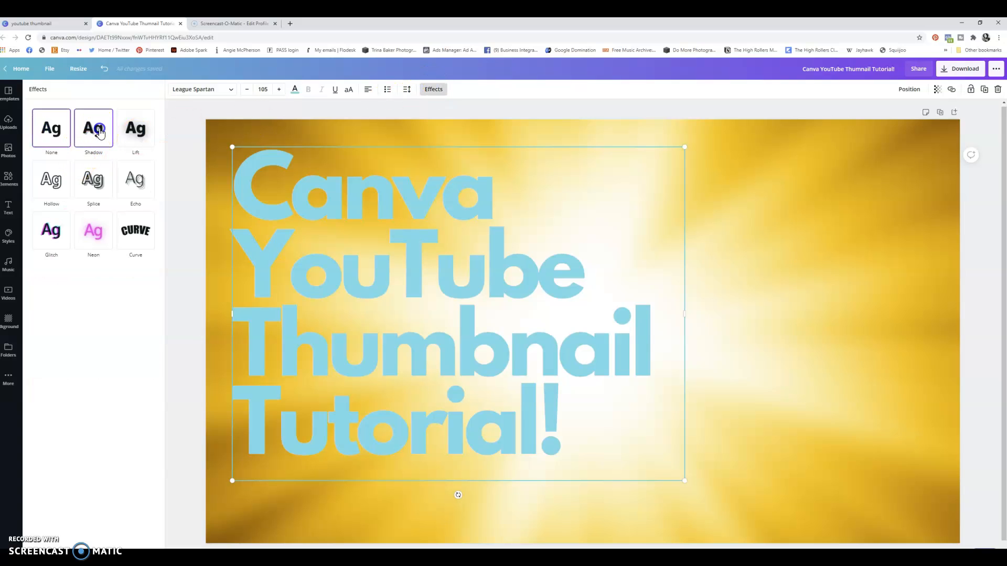
pyautogui.click(126, 126)
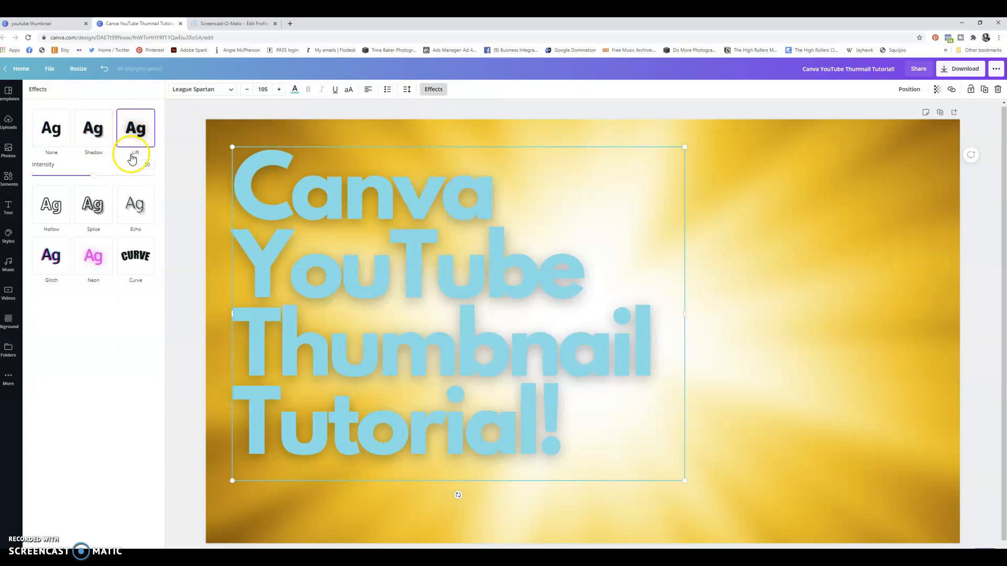
pyautogui.click(100, 142)
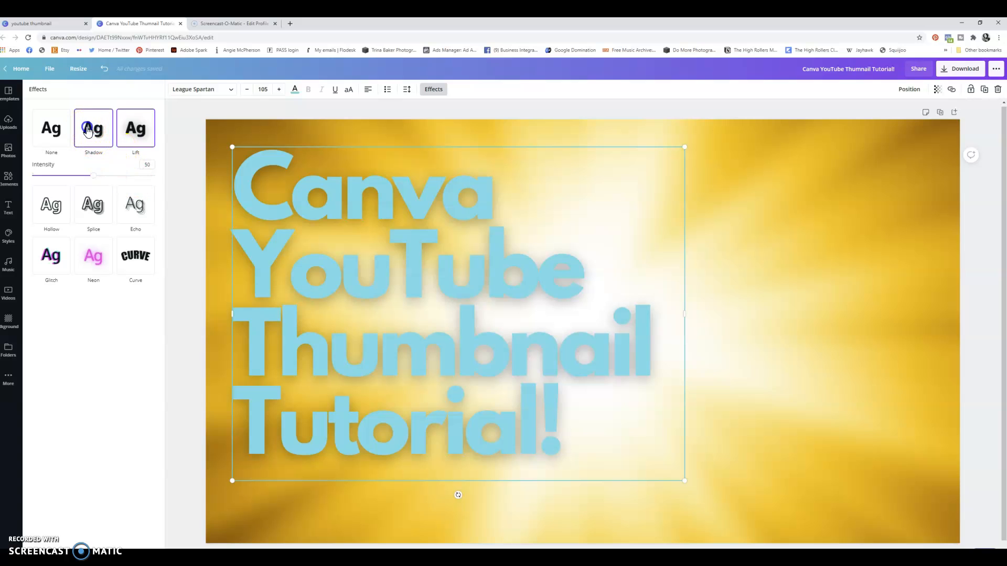
pyautogui.click(51, 128)
pyautogui.click(97, 182)
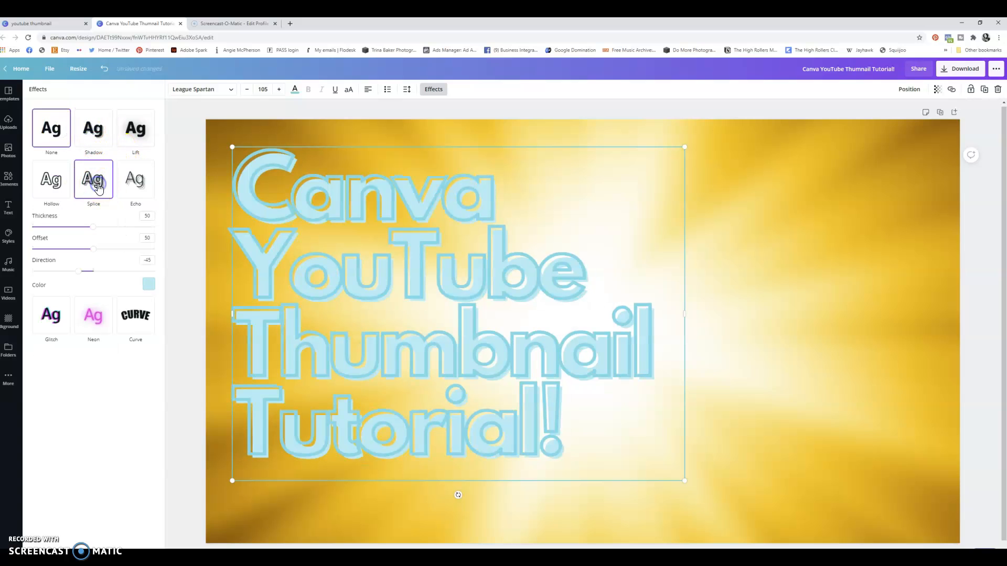
pyautogui.click(51, 183)
pyautogui.click(147, 180)
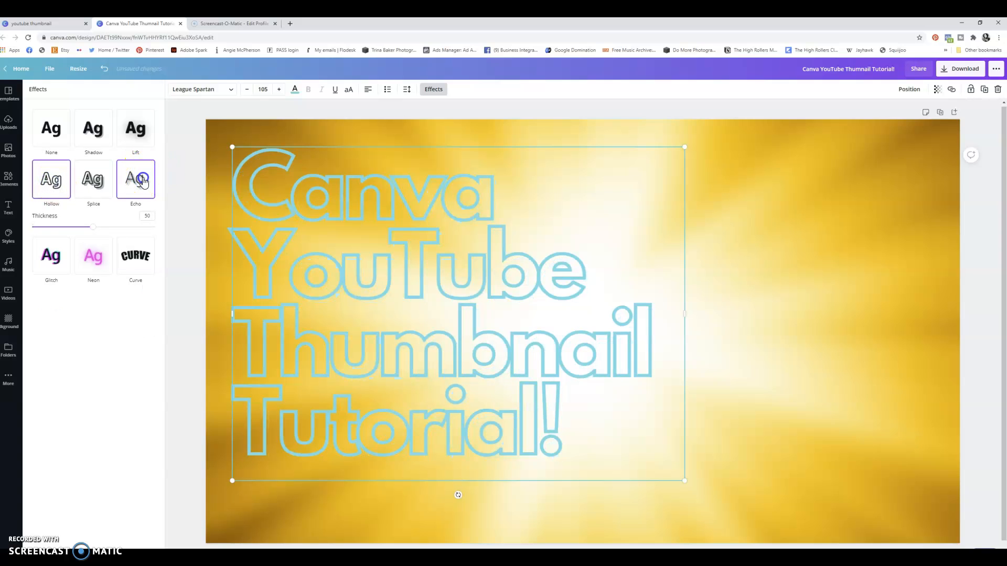
# Apply the Shadow effect to the heading and set the shadow color to white
pyautogui.click(79, 134)
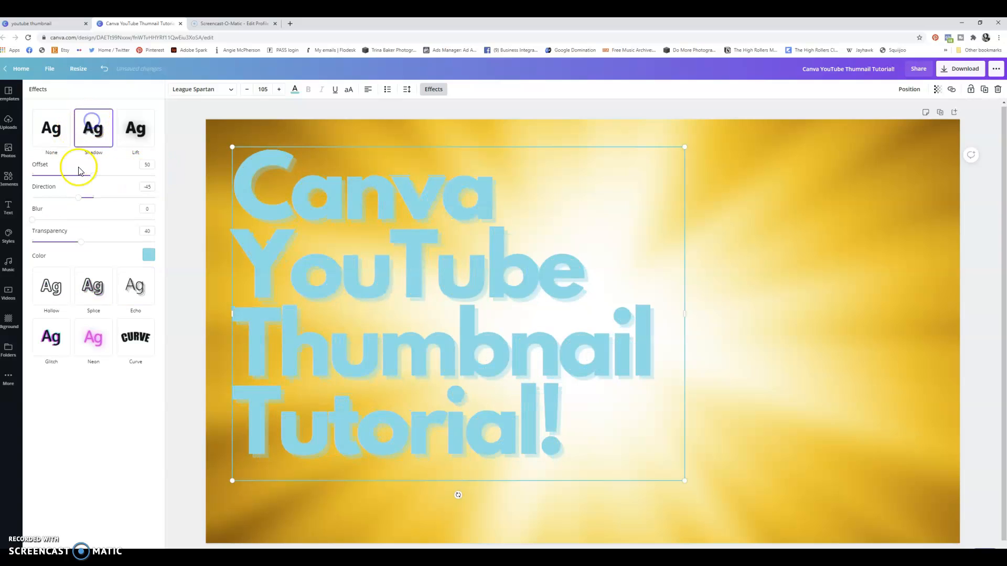
pyautogui.click(150, 257)
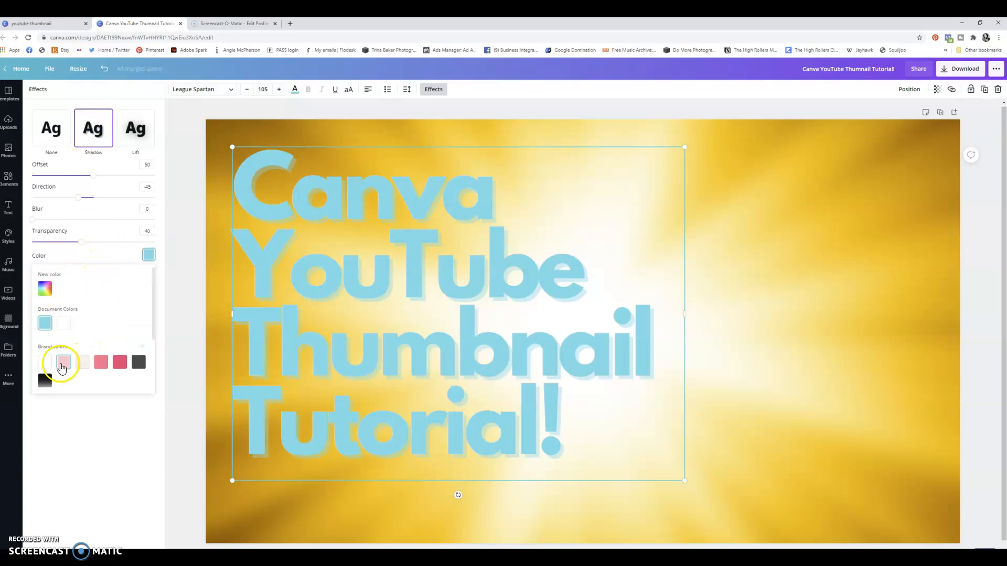
pyautogui.click(64, 326)
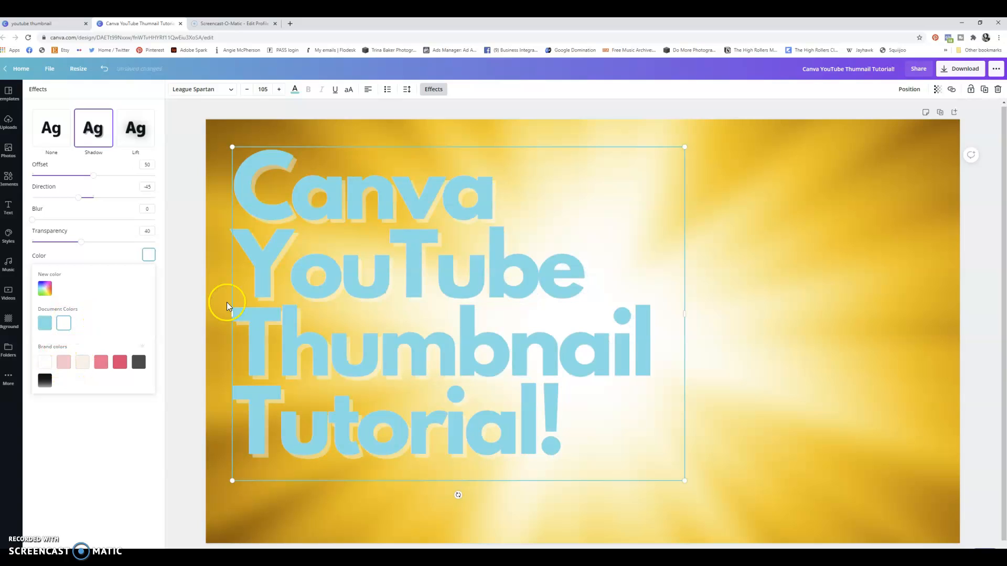
pyautogui.click(580, 131)
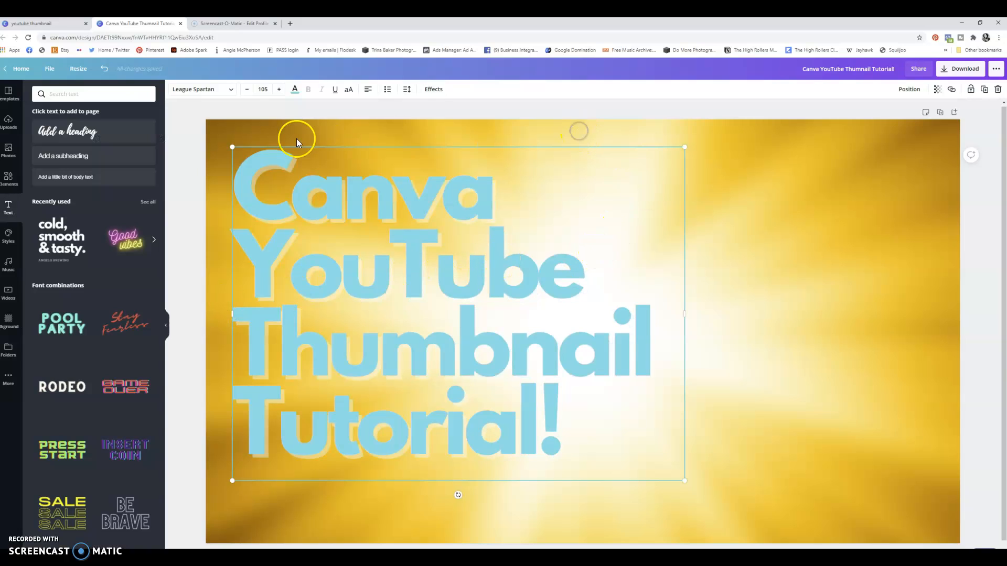
# Add the recently used orange YouTube play-button graphic over the heading's end, enlarged to about 426 x 396 and tilted counterclockwise
pyautogui.click(8, 179)
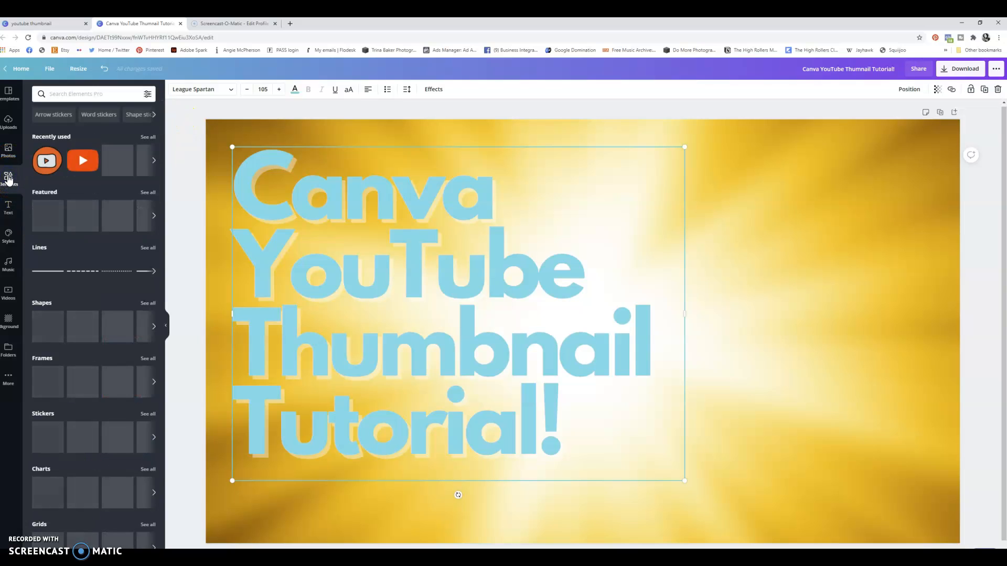
pyautogui.click(50, 160)
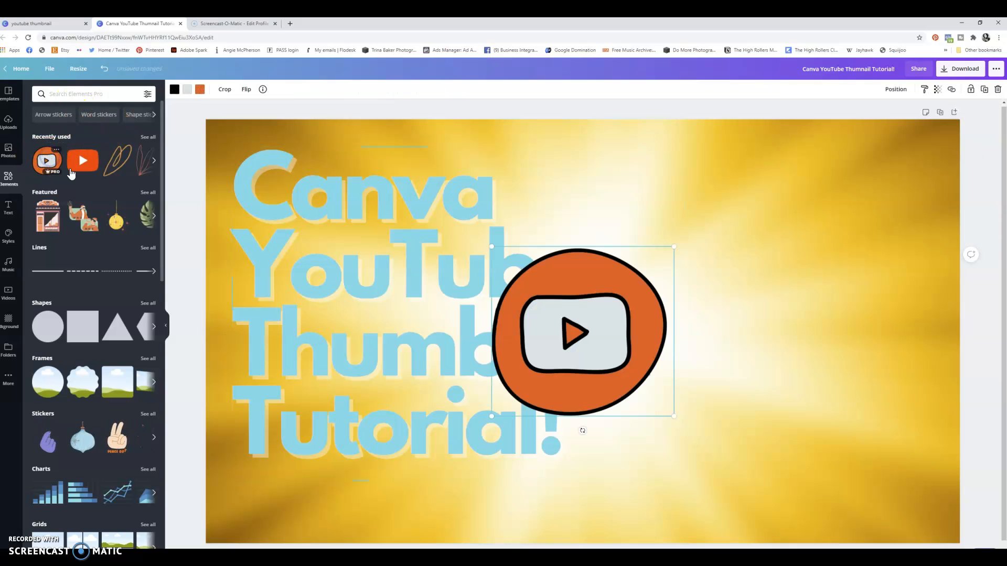
pyautogui.moveTo(598, 282); pyautogui.dragTo(596, 370)
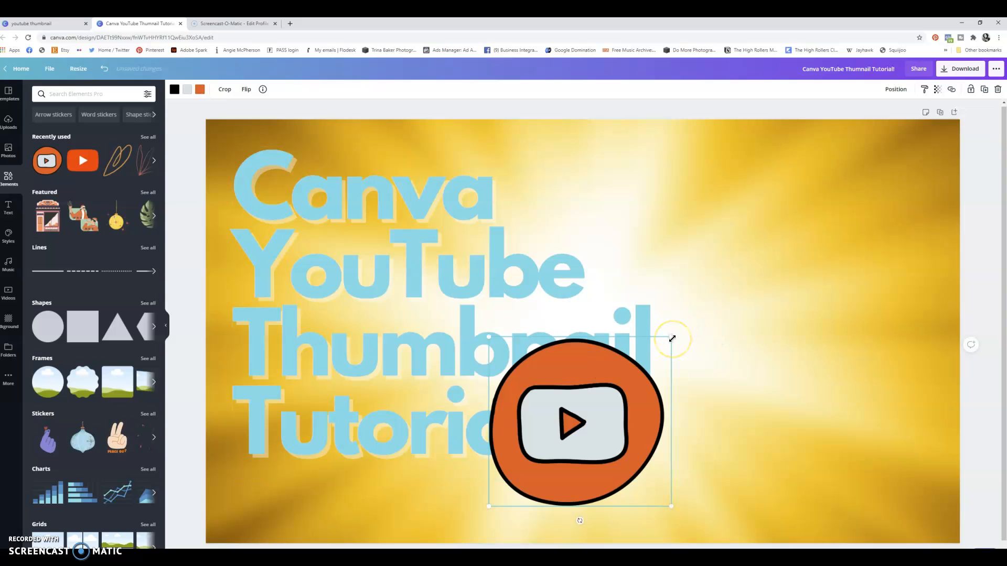
pyautogui.moveTo(673, 338); pyautogui.dragTo(728, 260)
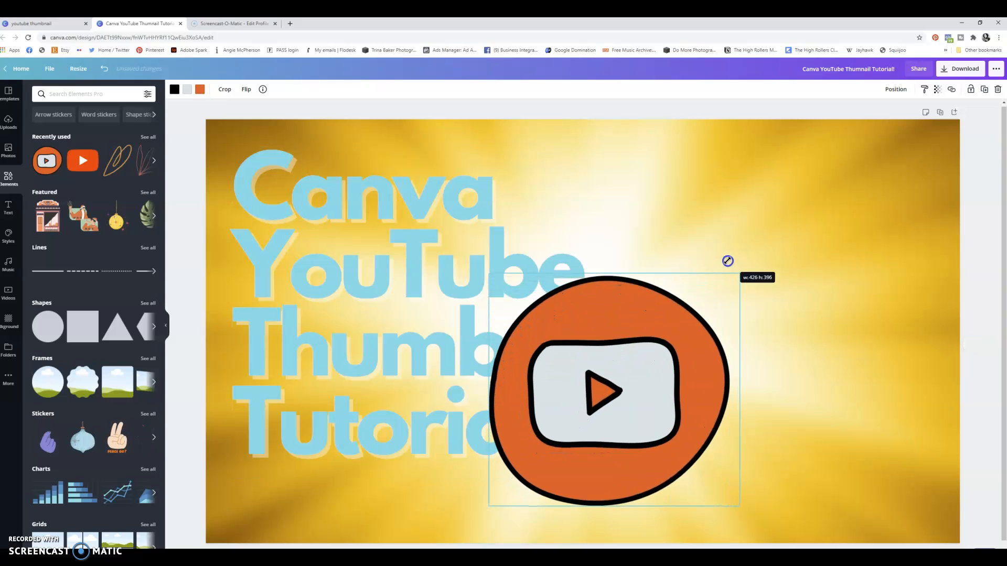
pyautogui.moveTo(644, 356); pyautogui.dragTo(630, 339)
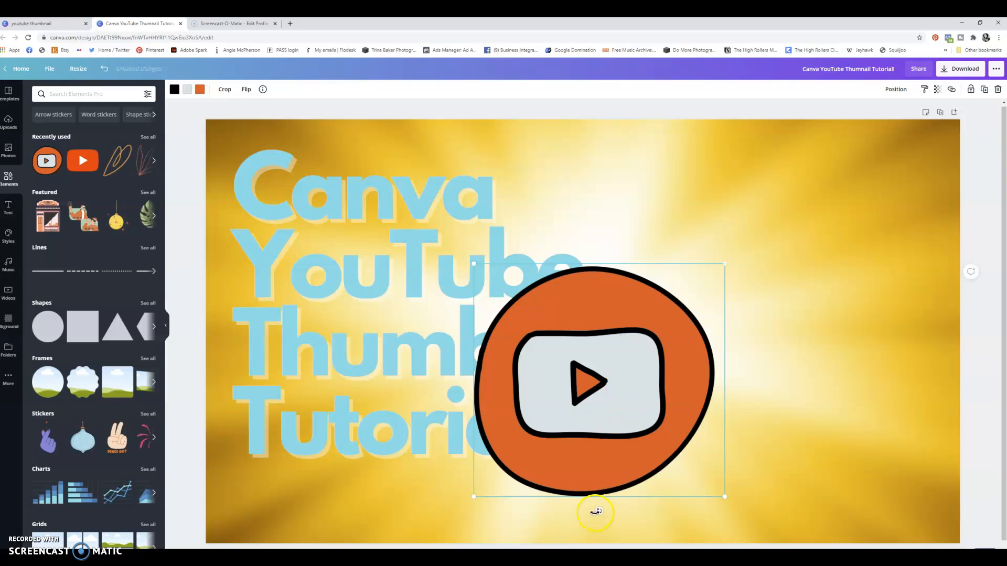
pyautogui.moveTo(599, 513); pyautogui.dragTo(649, 490)
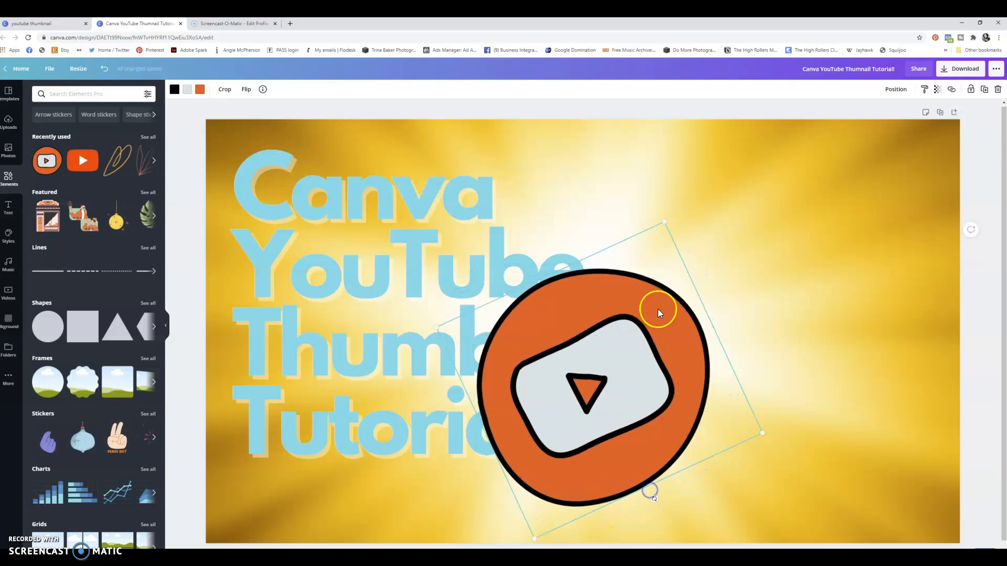
# Send the play-button graphic backward behind the heading text
pyautogui.click(894, 89)
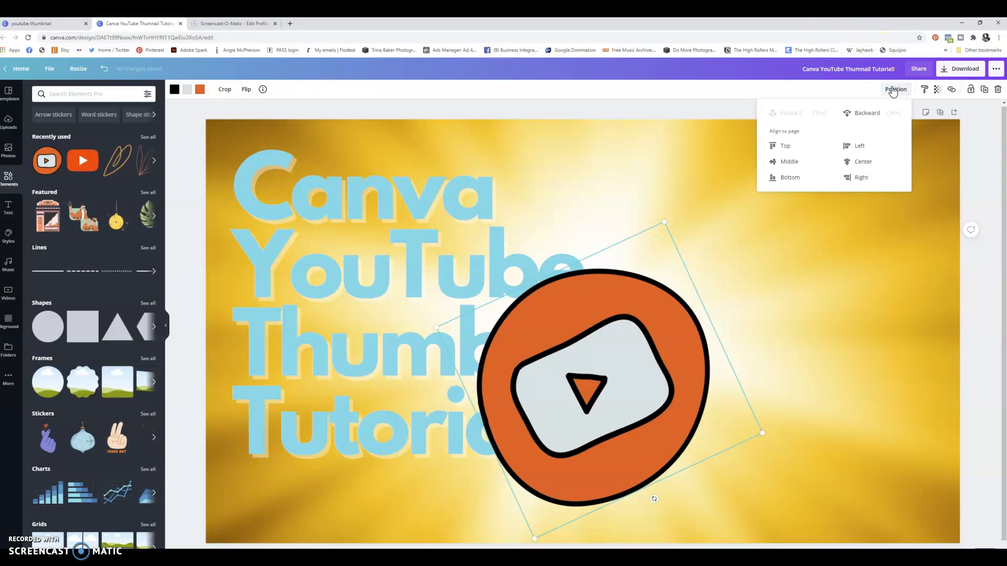
pyautogui.click(891, 91)
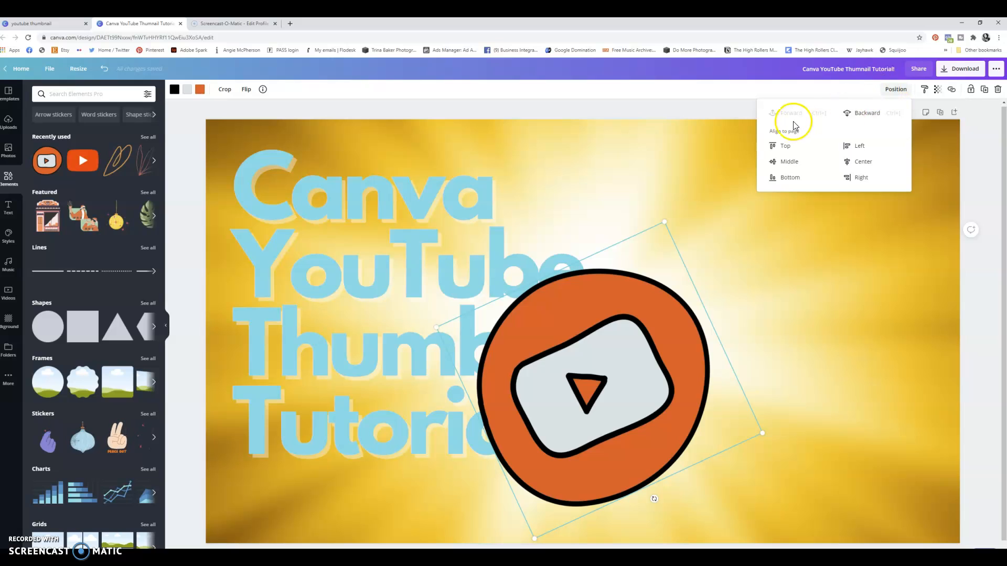
pyautogui.click(864, 113)
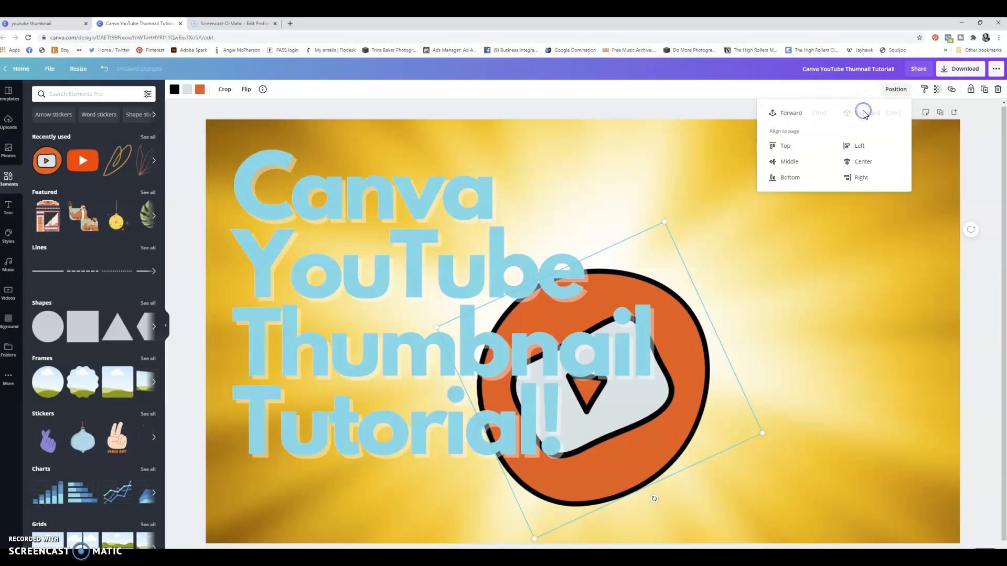
# Move the heading slightly up and left, and lower the play-button graphic to the canvas's bottom edge
pyautogui.click(680, 375)
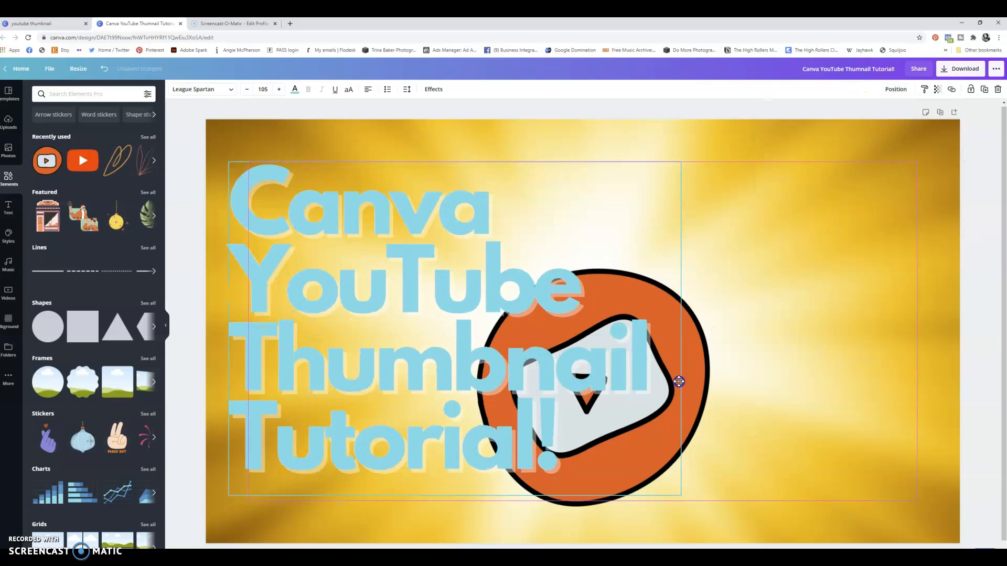
pyautogui.moveTo(679, 368); pyautogui.dragTo(688, 406)
pyautogui.click(710, 376)
pyautogui.moveTo(690, 415); pyautogui.dragTo(688, 418)
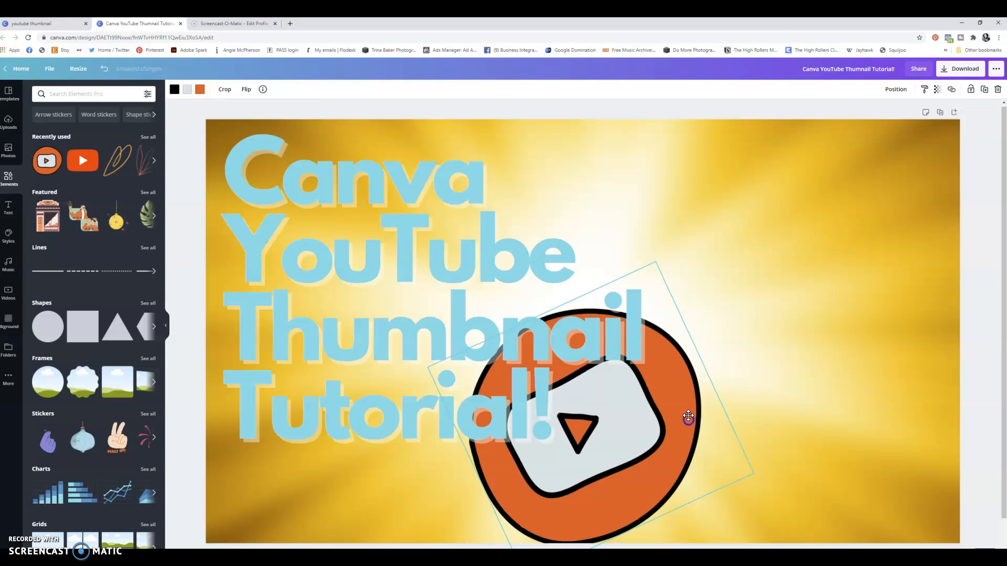
pyautogui.click(742, 281)
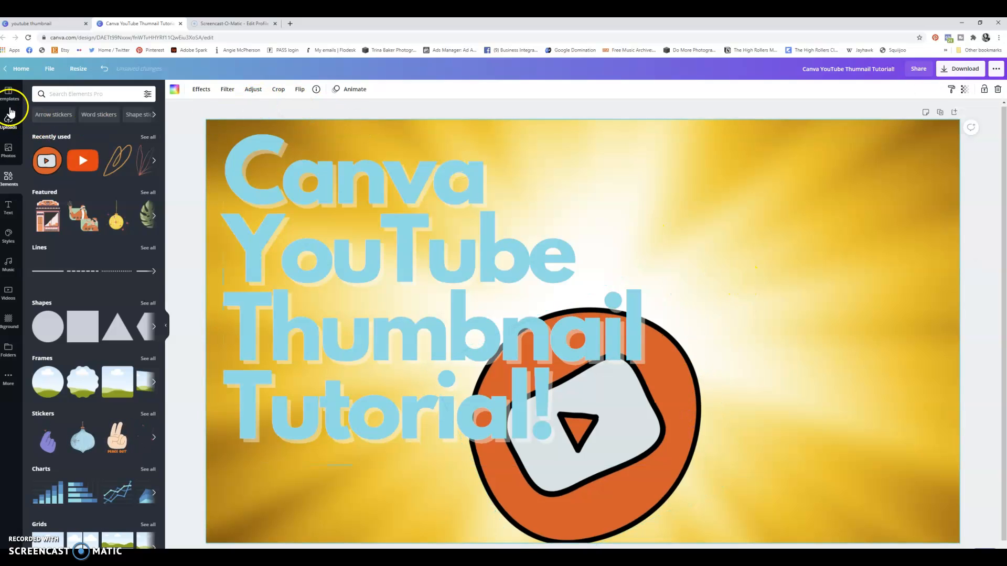
# Add two copies of the uploaded portrait with the hair bun and orange-framed glasses, placing one on the canvas's right side
pyautogui.click(9, 152)
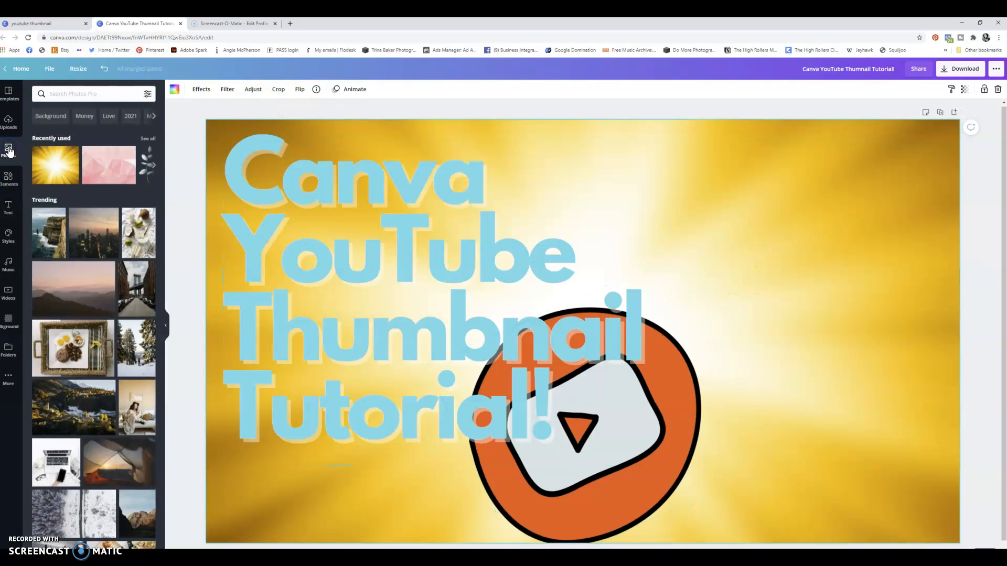
pyautogui.click(7, 124)
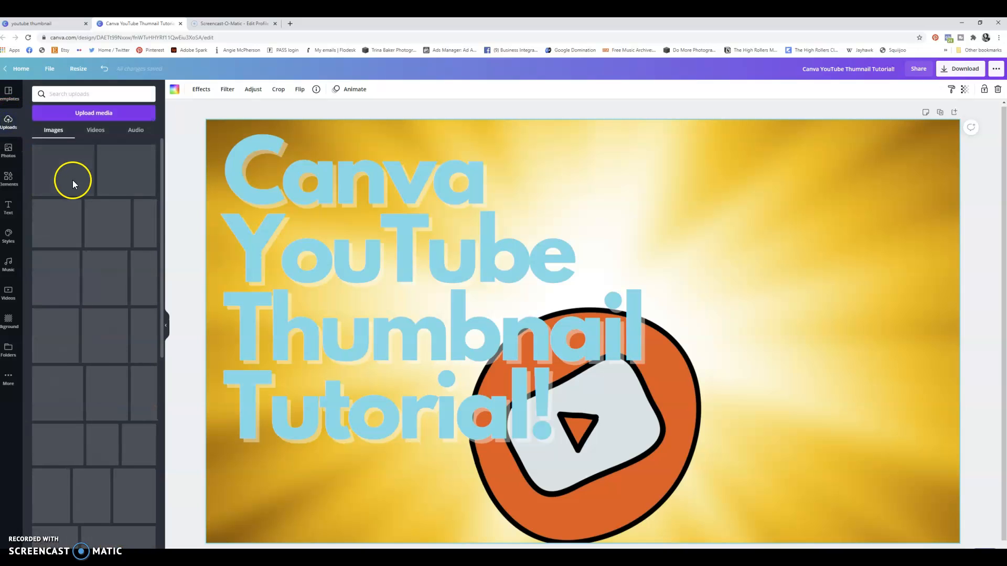
pyautogui.scroll(-10, 115, 231)
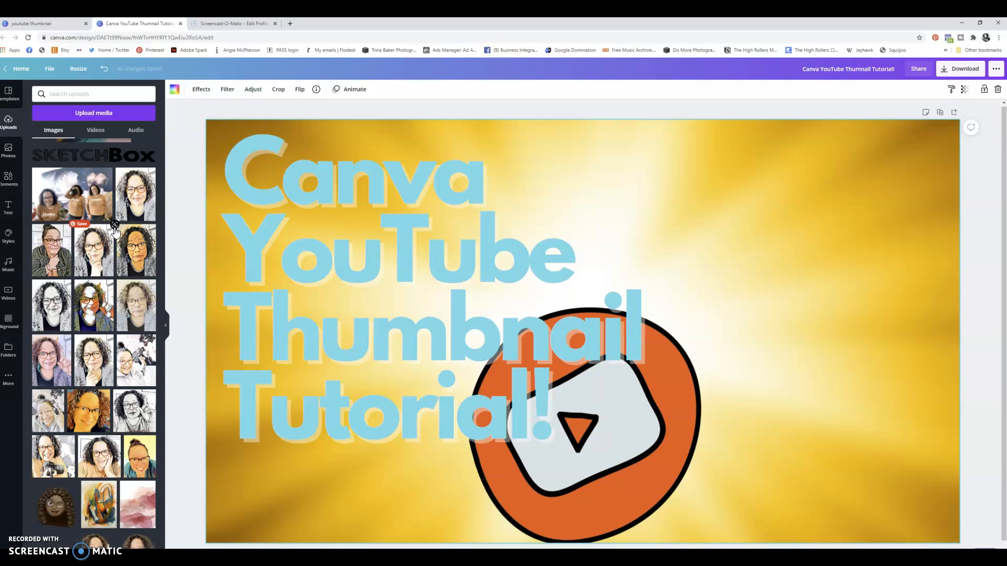
pyautogui.scroll(-6, 115, 231)
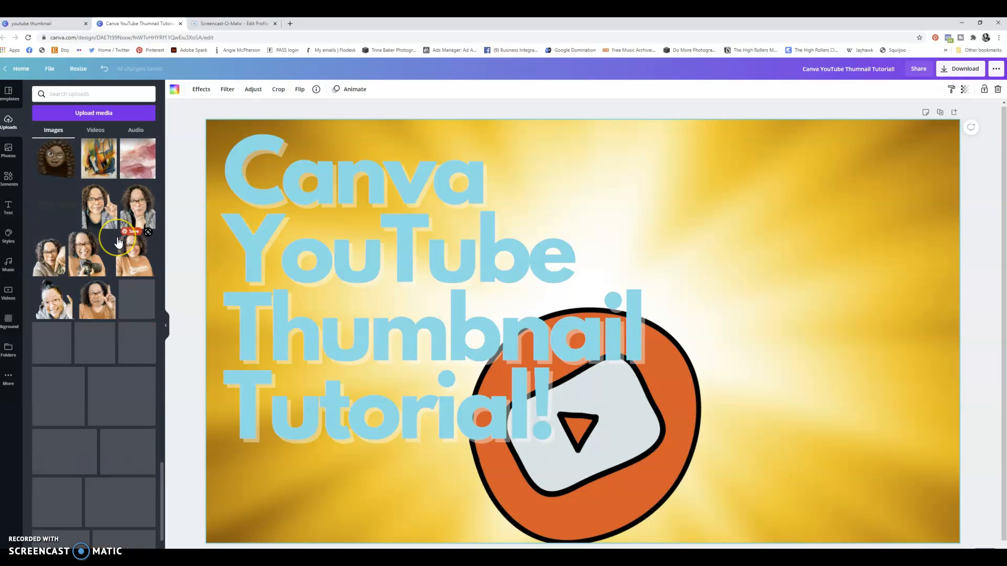
pyautogui.scroll(-6, 119, 242)
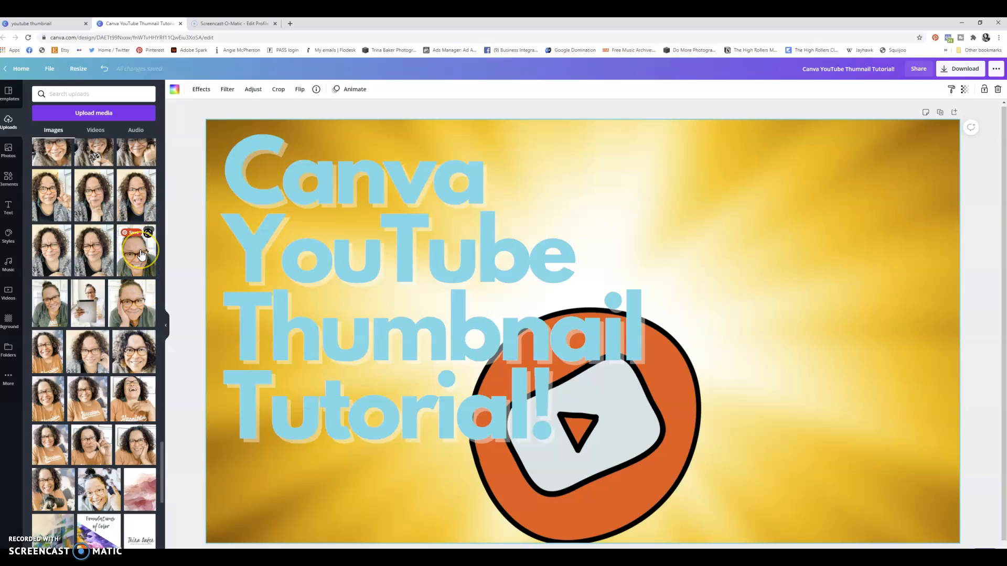
pyautogui.click(136, 248)
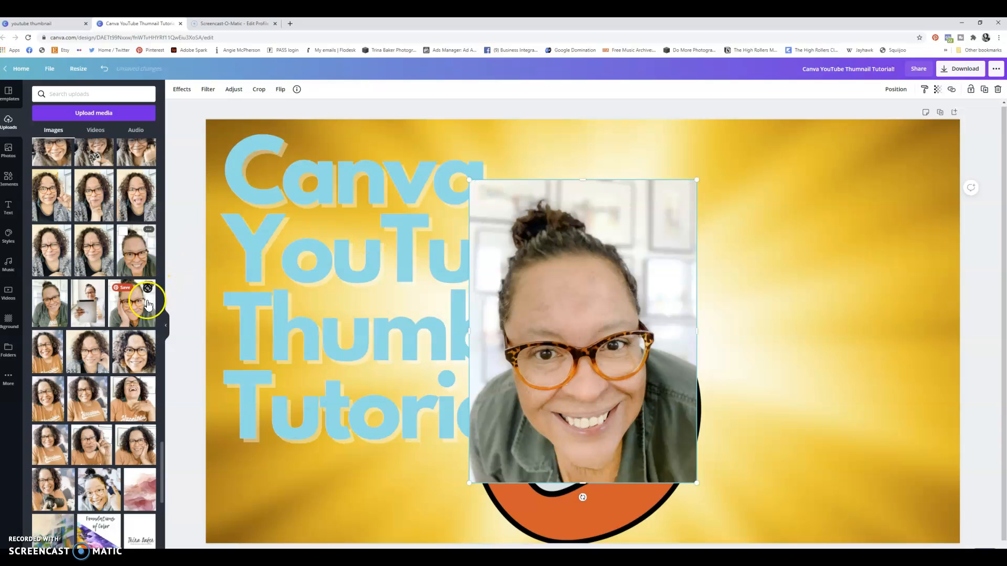
pyautogui.click(138, 252)
pyautogui.moveTo(614, 278); pyautogui.dragTo(818, 262)
# Apply the Background Remover to the portrait copy in the middle of the canvas
pyautogui.click(648, 214)
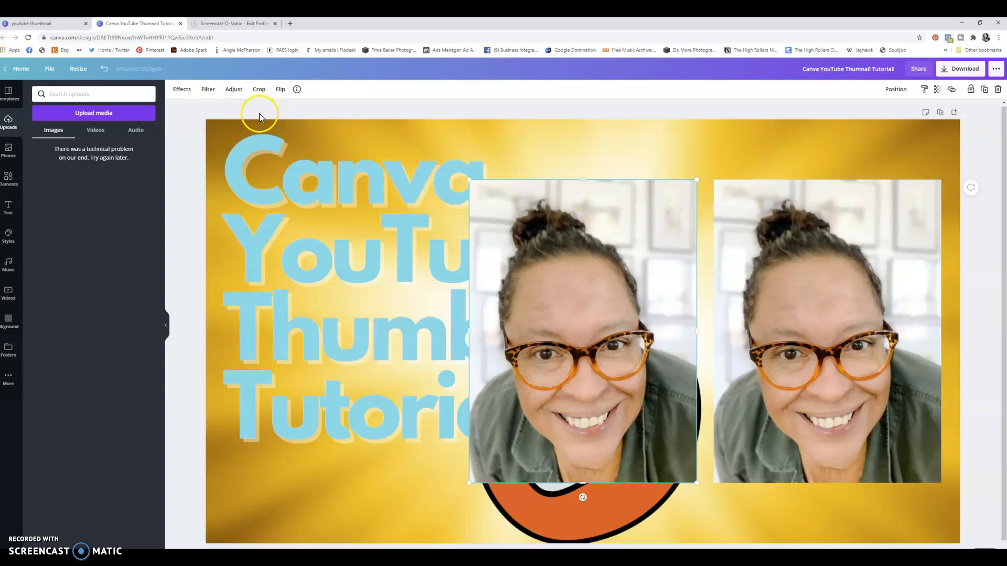
pyautogui.click(182, 89)
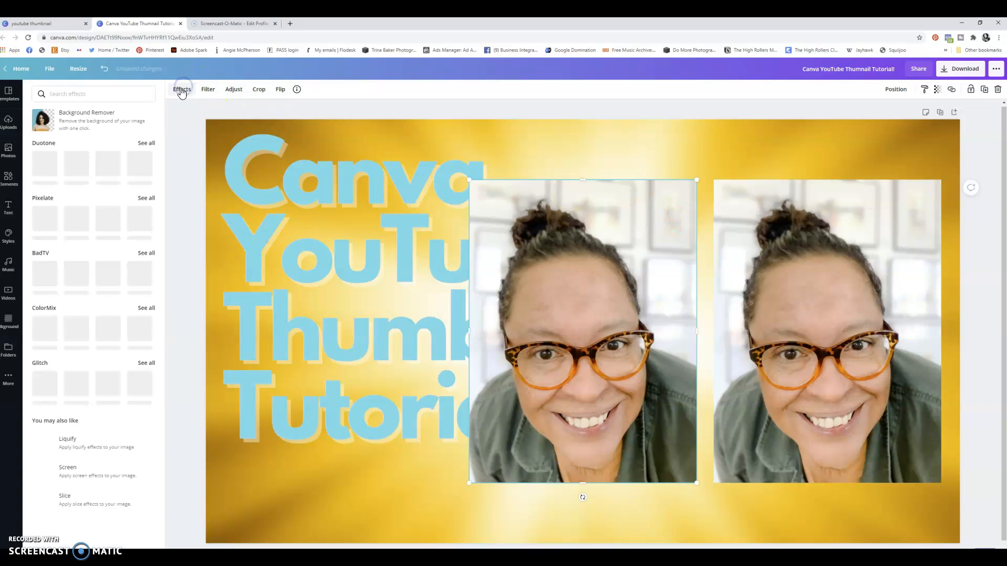
pyautogui.click(75, 115)
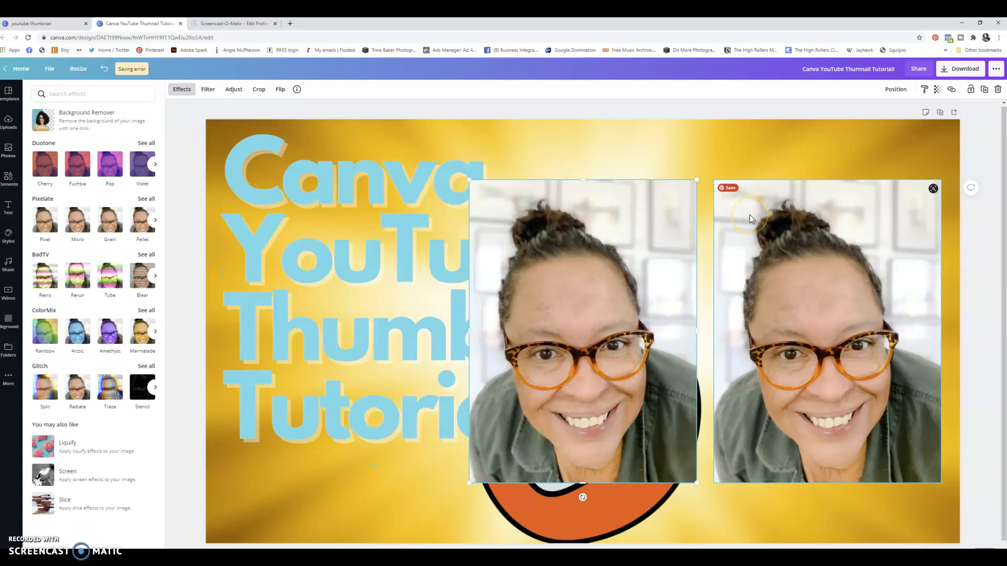
pyautogui.click(113, 127)
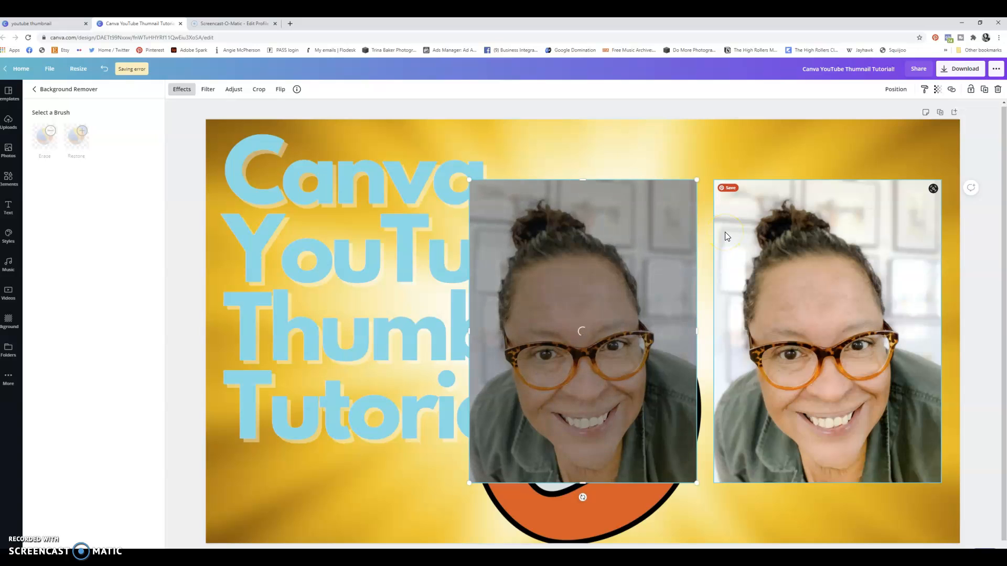
# Apply the Background Remover to the portrait copy on the canvas's right side, and move the middle cut-out slightly up
pyautogui.click(748, 218)
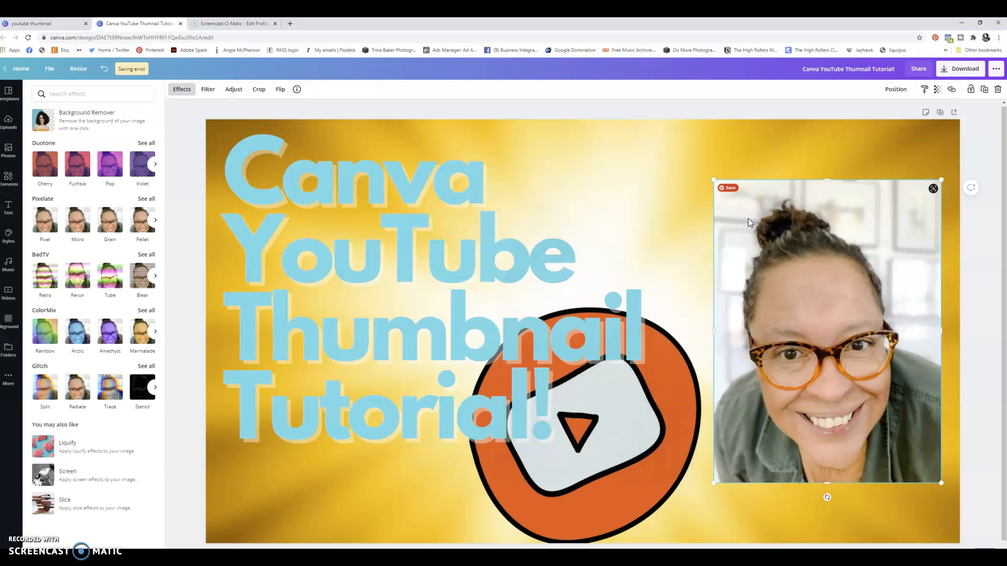
pyautogui.click(81, 124)
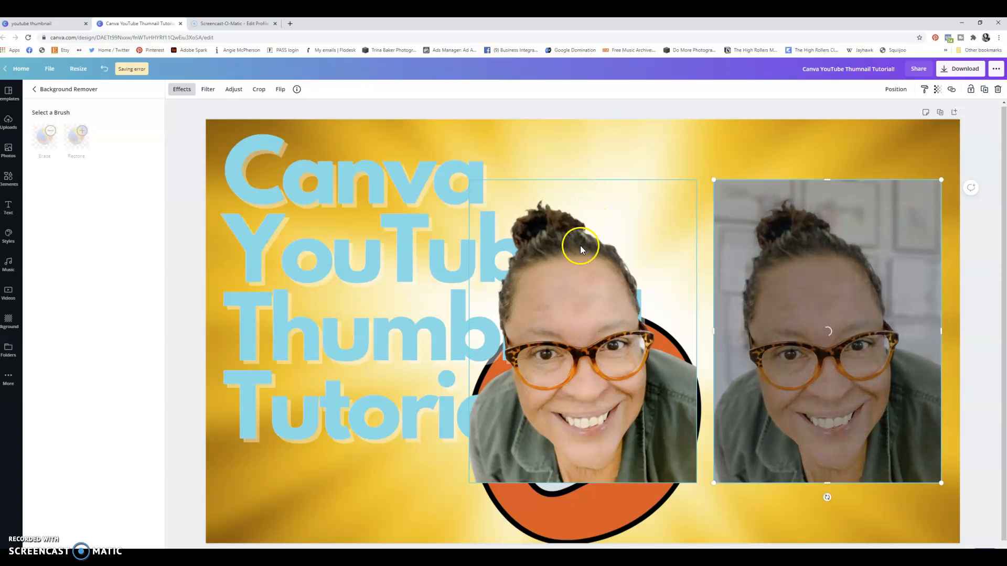
pyautogui.moveTo(556, 279); pyautogui.dragTo(561, 253)
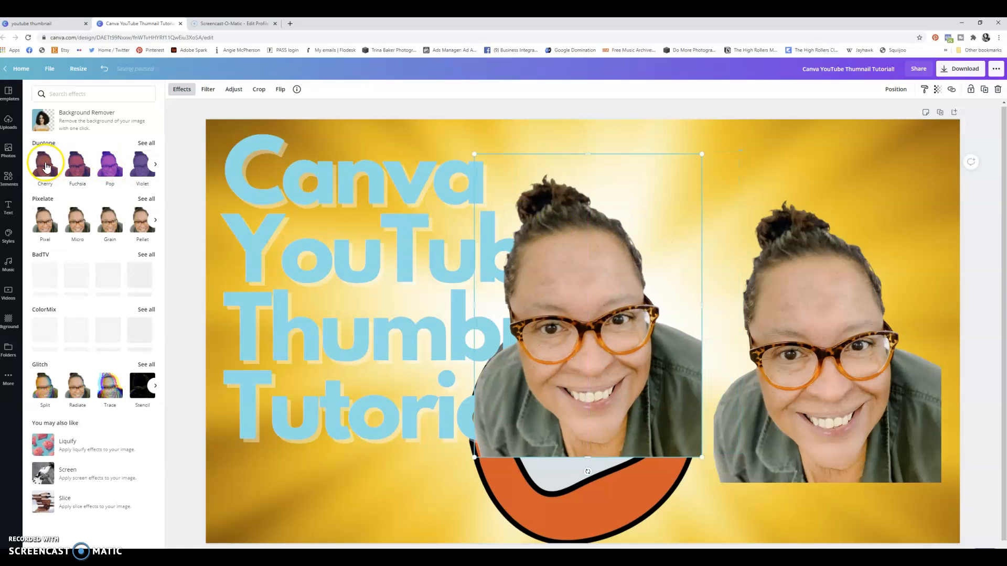
# Apply the Cherry duotone effect to the middle portrait cut-out with its highlights color set to white (#FFFFFF)
pyautogui.click(46, 167)
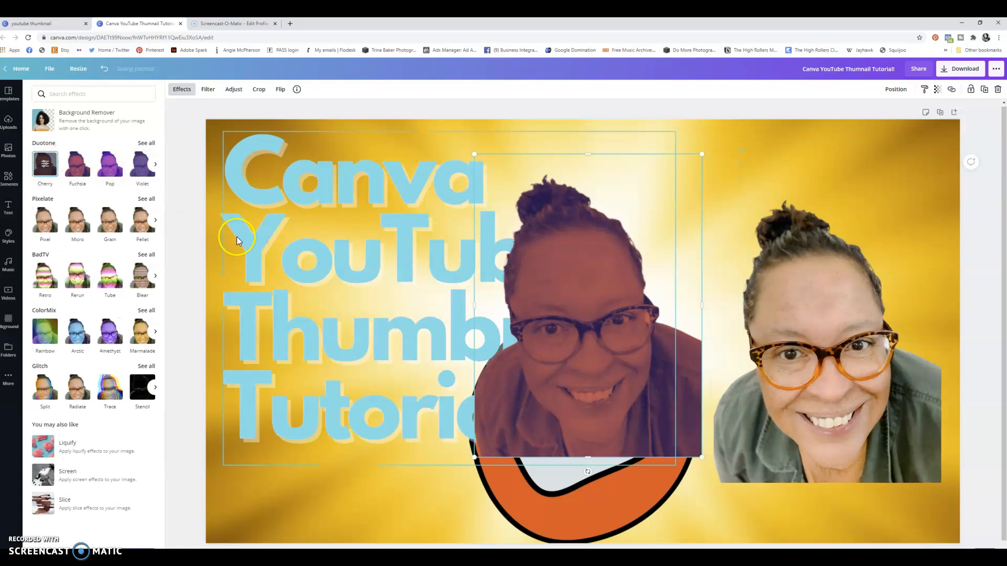
pyautogui.click(45, 166)
pyautogui.click(144, 124)
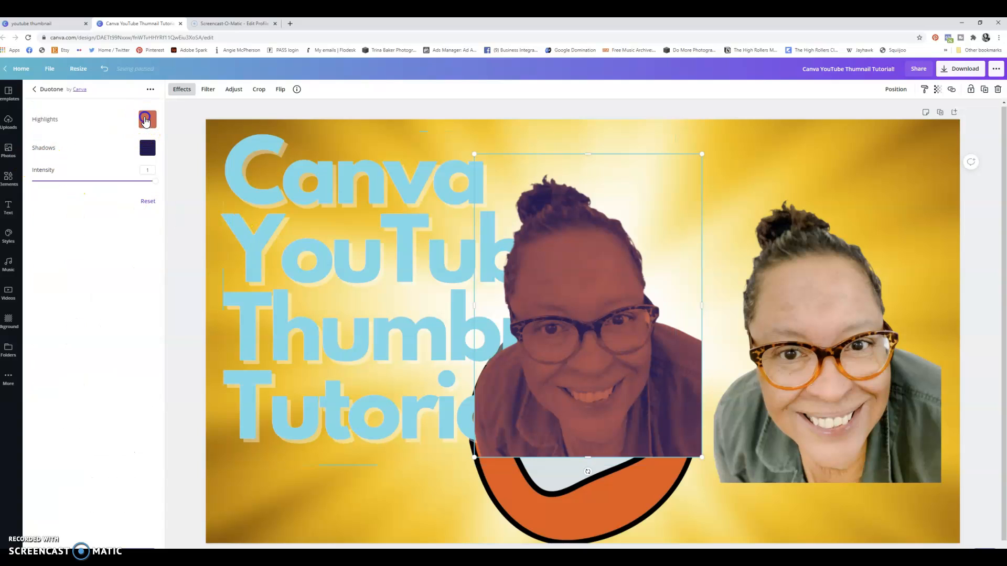
pyautogui.moveTo(213, 141); pyautogui.dragTo(145, 139)
pyautogui.click(195, 204)
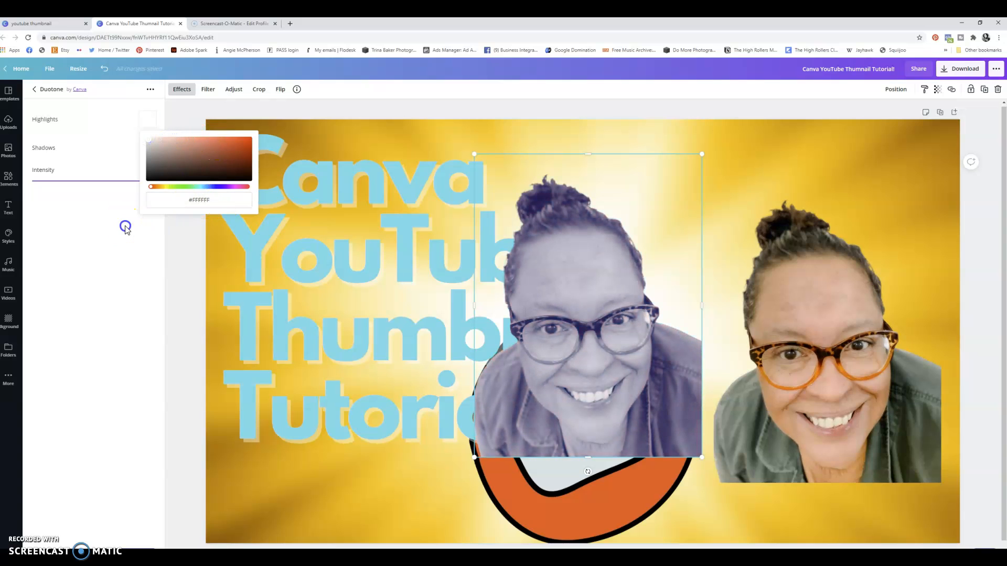
pyautogui.click(126, 229)
# Set the duotone shadows color of the middle portrait cut-out to white (#FFFFFF)
pyautogui.click(148, 147)
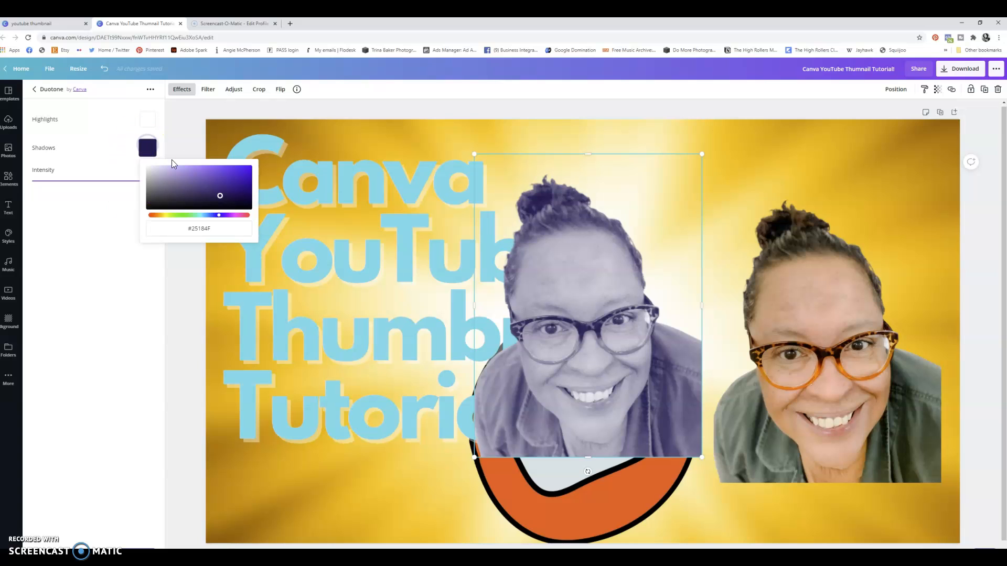
pyautogui.moveTo(220, 196); pyautogui.dragTo(146, 164)
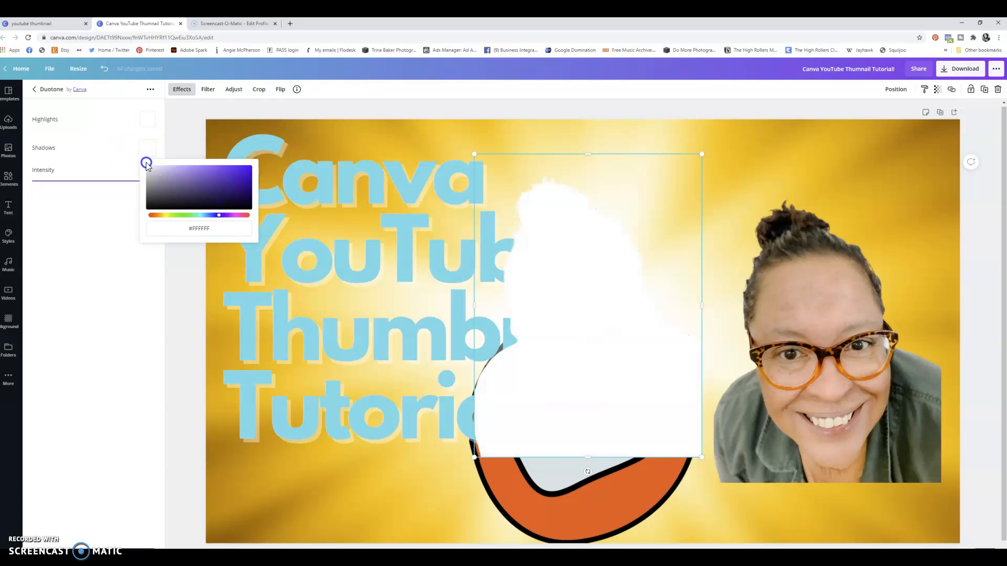
pyautogui.click(73, 217)
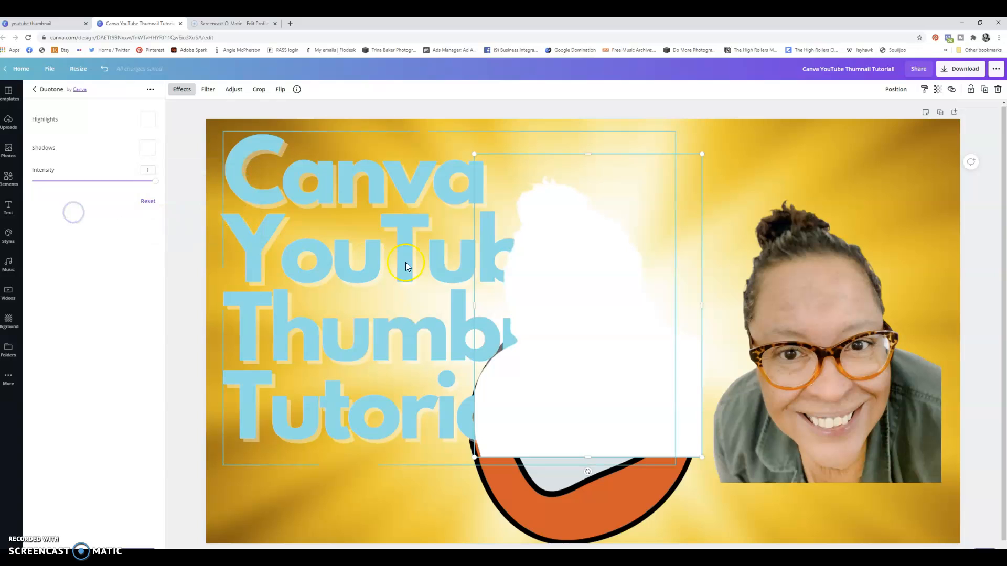
# Place the white silhouette behind the full-color portrait, offset slightly to its left, and group the two images
pyautogui.moveTo(575, 283); pyautogui.dragTo(795, 308)
pyautogui.click(809, 278)
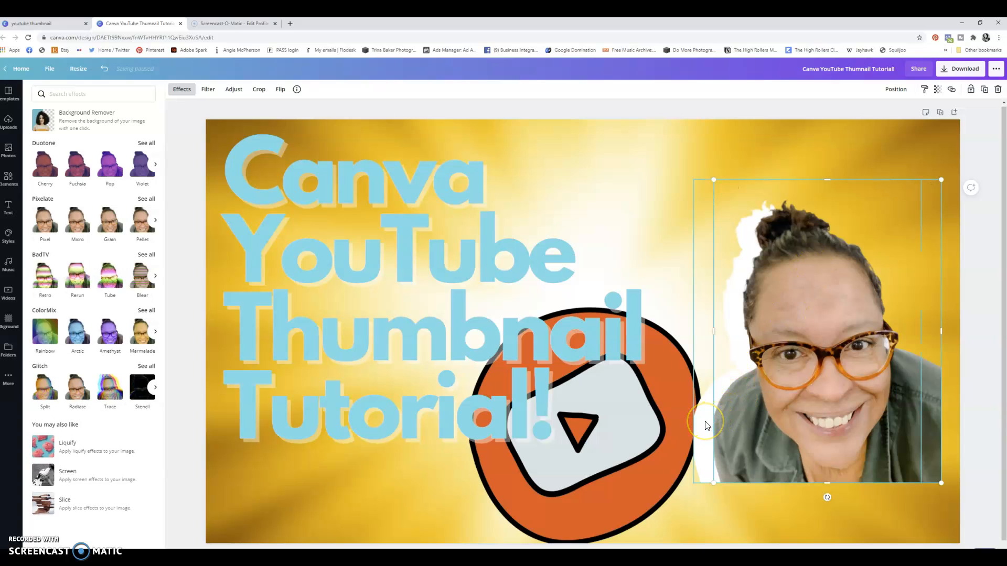
pyautogui.keyDown('shift'); pyautogui.click(706, 426); pyautogui.keyUp('shift')
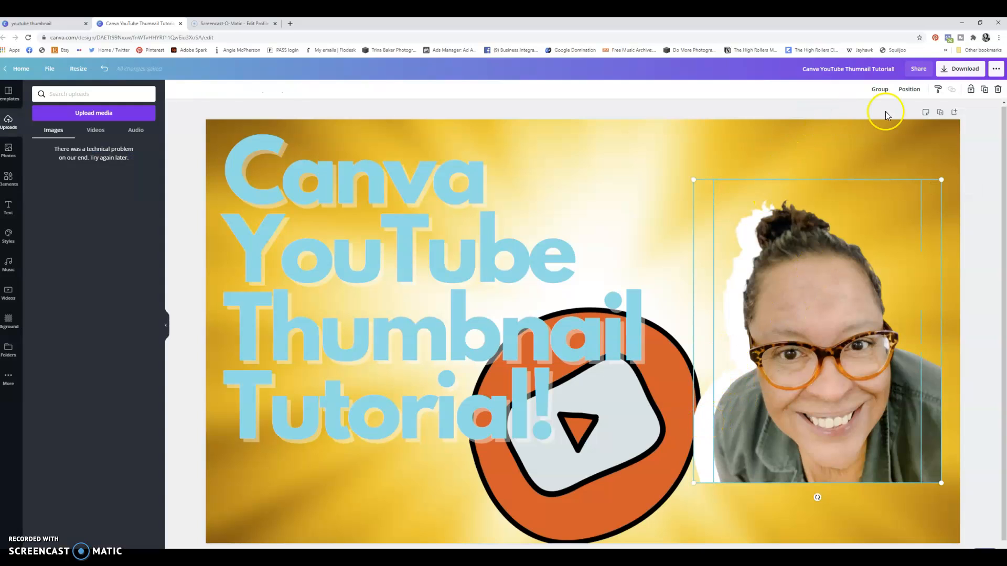
pyautogui.click(878, 90)
# Enlarge the grouped portrait to nearly the canvas's full height and align it with the canvas's bottom-right corner
pyautogui.click(808, 268)
pyautogui.moveTo(807, 268)
pyautogui.mouseDown()
pyautogui.moveTo(784, 250)
pyautogui.moveTo(793, 280)
pyautogui.mouseUp()
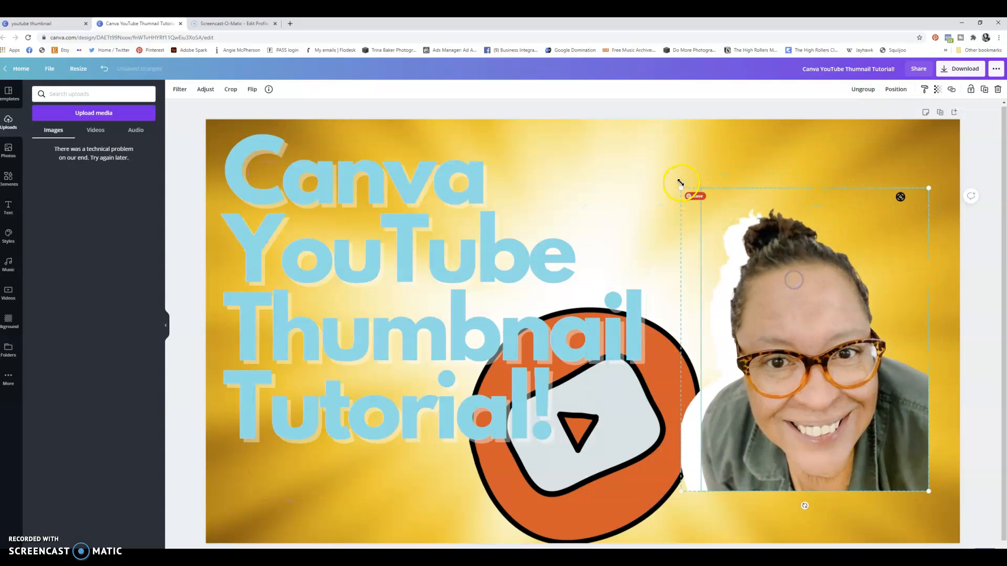
pyautogui.moveTo(681, 188); pyautogui.dragTo(580, 126)
pyautogui.moveTo(766, 231); pyautogui.dragTo(794, 281)
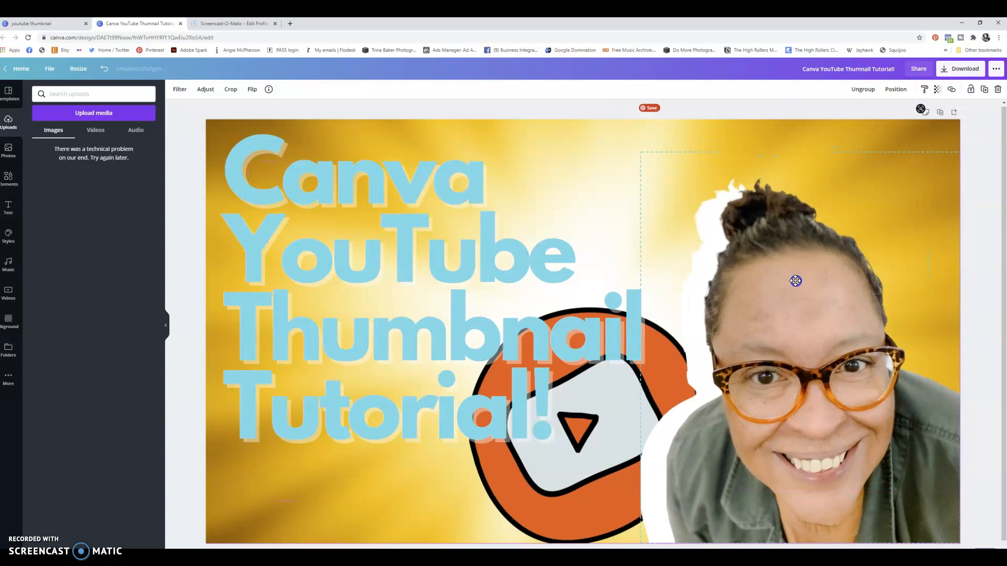
pyautogui.moveTo(631, 144); pyautogui.dragTo(613, 125)
pyautogui.moveTo(787, 228)
pyautogui.mouseDown()
pyautogui.moveTo(801, 229)
pyautogui.moveTo(784, 220)
pyautogui.moveTo(792, 231)
pyautogui.mouseUp()
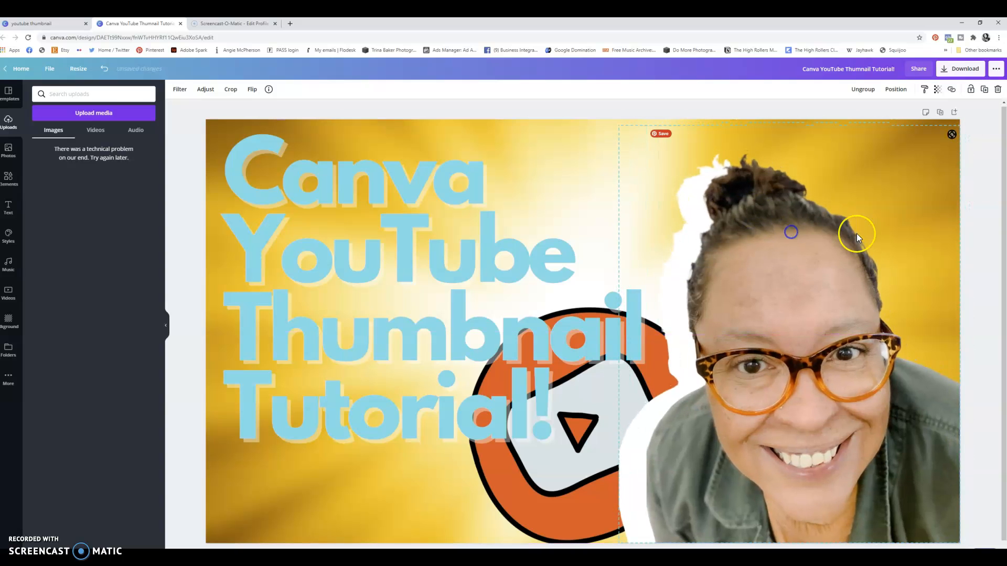
# Send the grouped portrait backward two levels, behind the heading and the play-button graphic
pyautogui.click(898, 90)
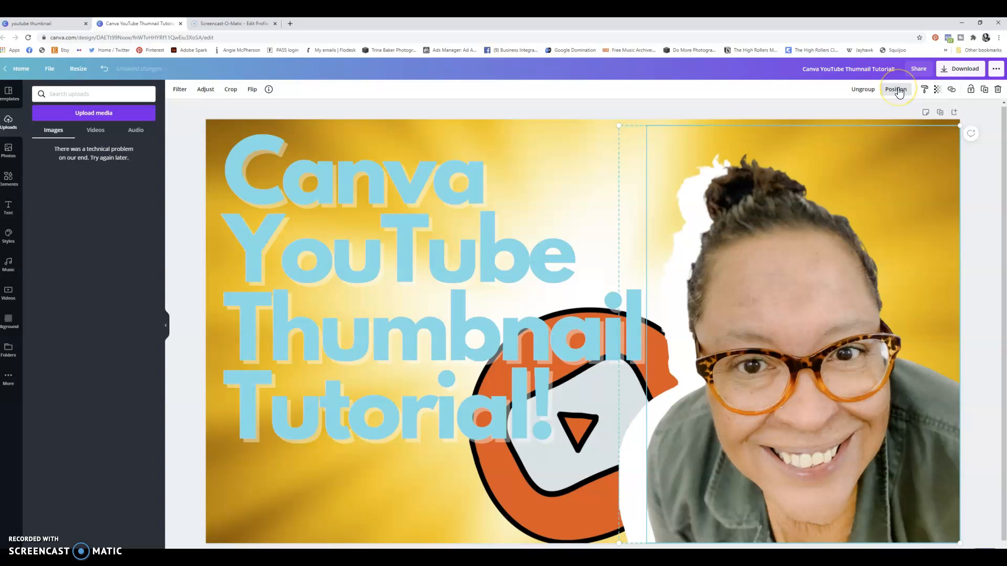
pyautogui.click(866, 112)
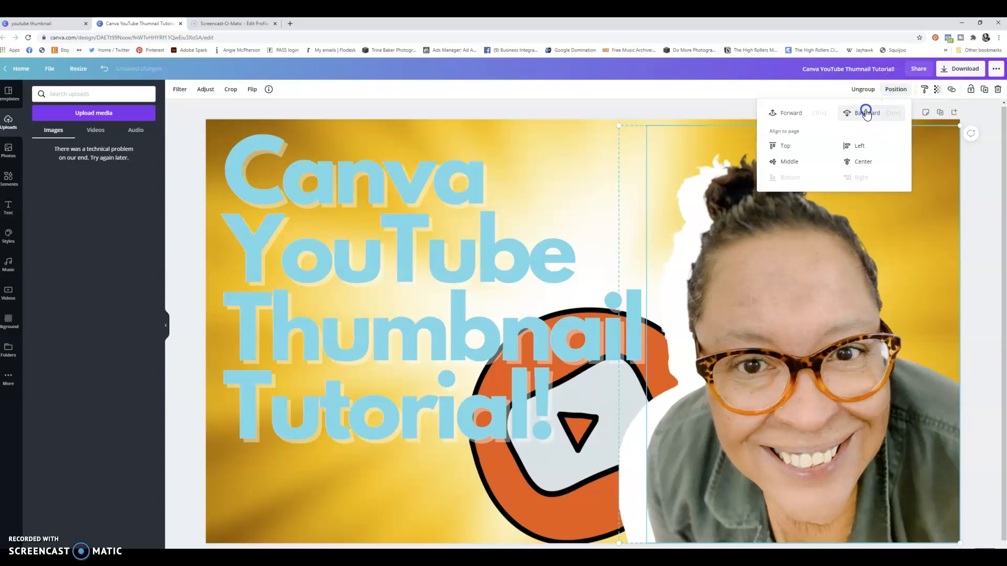
pyautogui.click(867, 113)
pyautogui.click(530, 102)
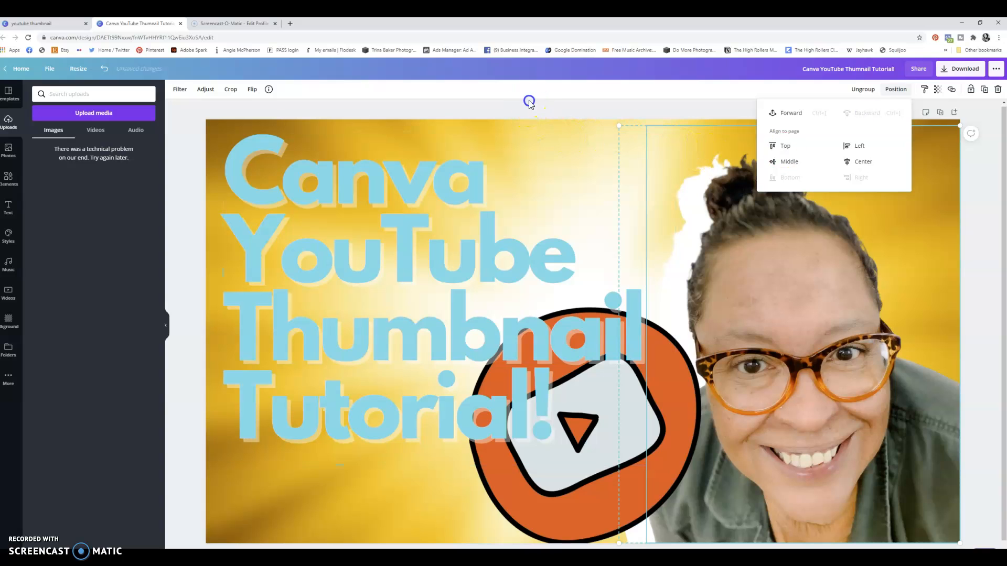
# Move the play-button graphic slightly down and left, and shift the heading slightly up and left
pyautogui.moveTo(611, 490); pyautogui.dragTo(600, 507)
pyautogui.moveTo(594, 428)
pyautogui.mouseDown()
pyautogui.moveTo(610, 441)
pyautogui.moveTo(590, 424)
pyautogui.mouseUp()
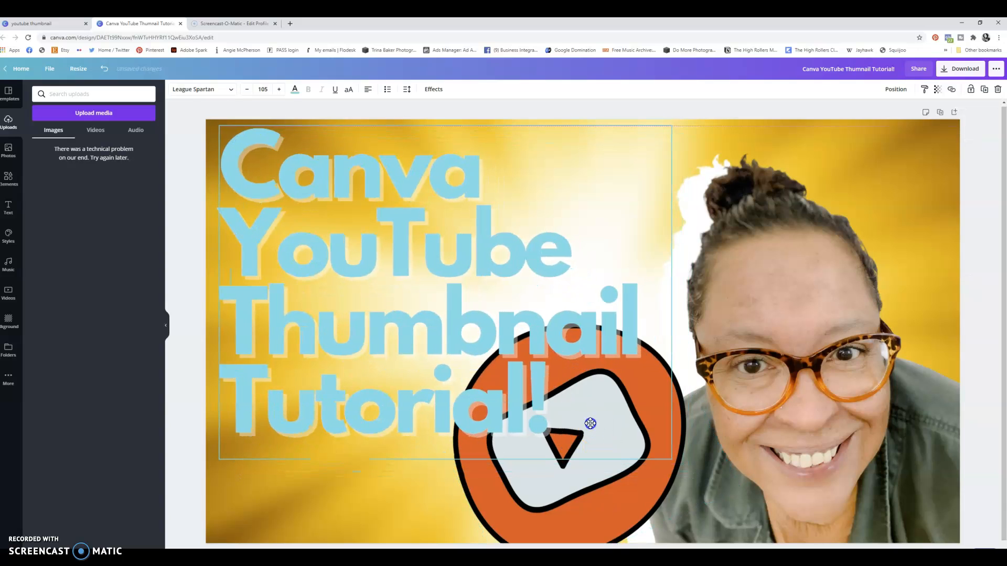
pyautogui.click(730, 105)
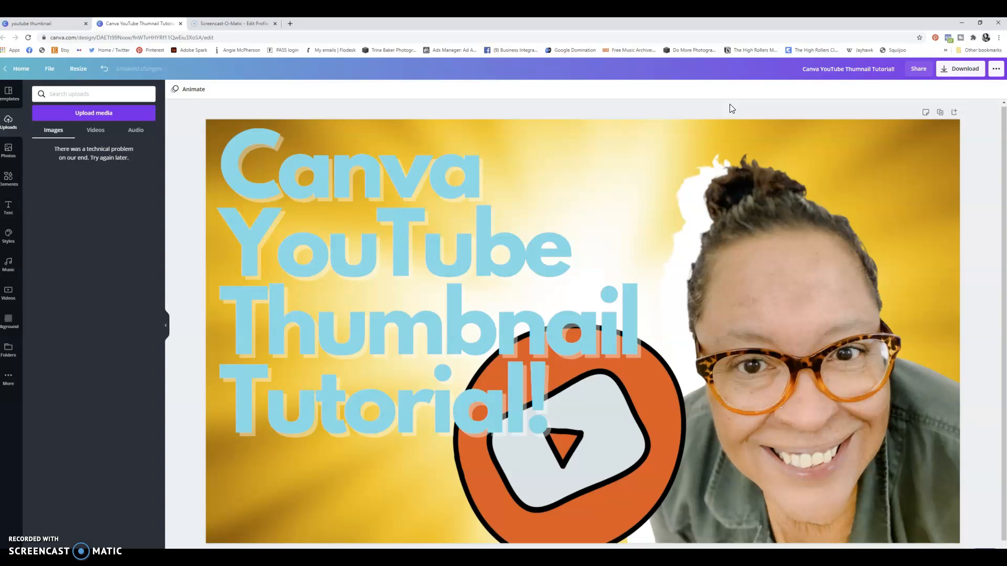
# Browse the word stickers in the elements library
pyautogui.click(9, 178)
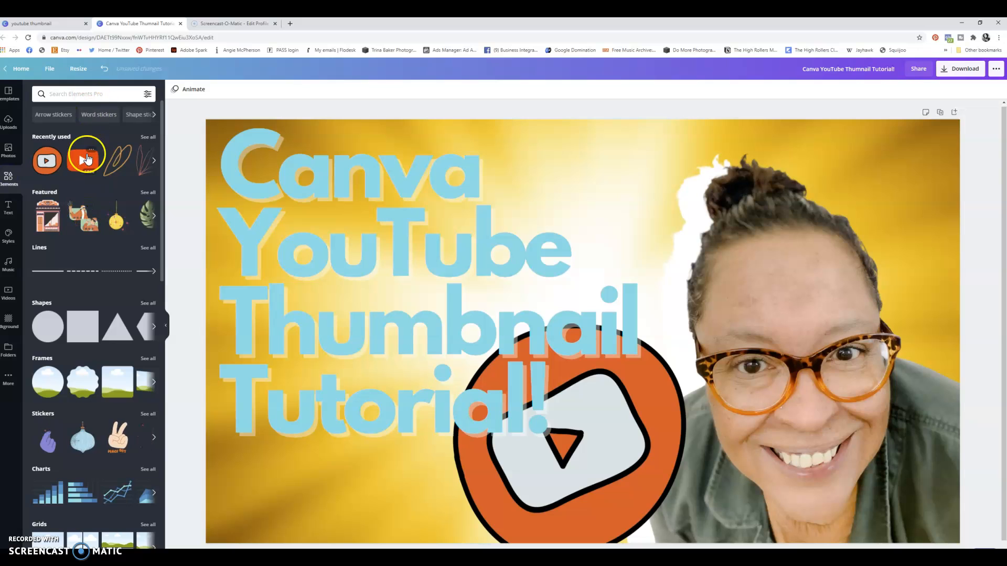
pyautogui.click(94, 116)
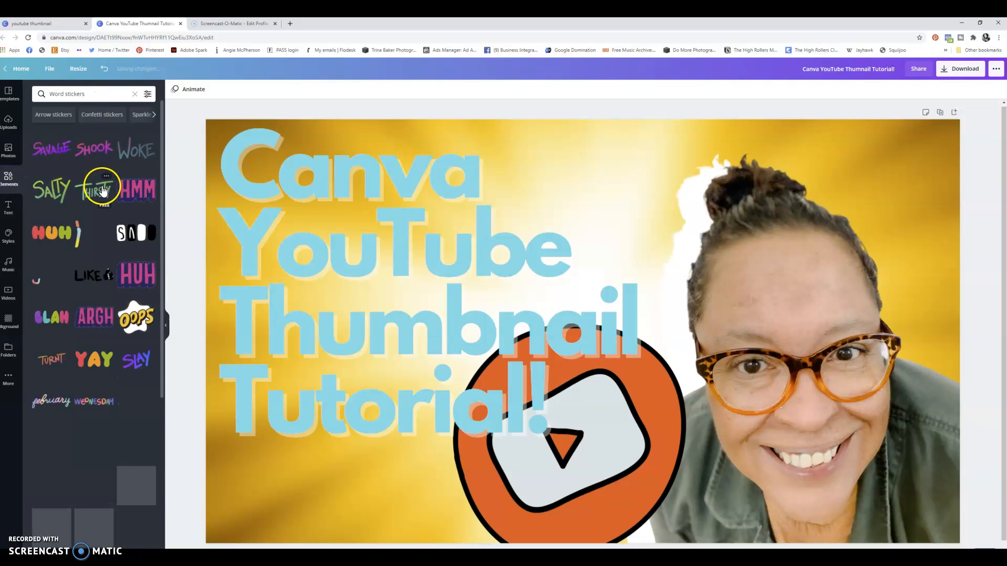
pyautogui.scroll(-10, 96, 209)
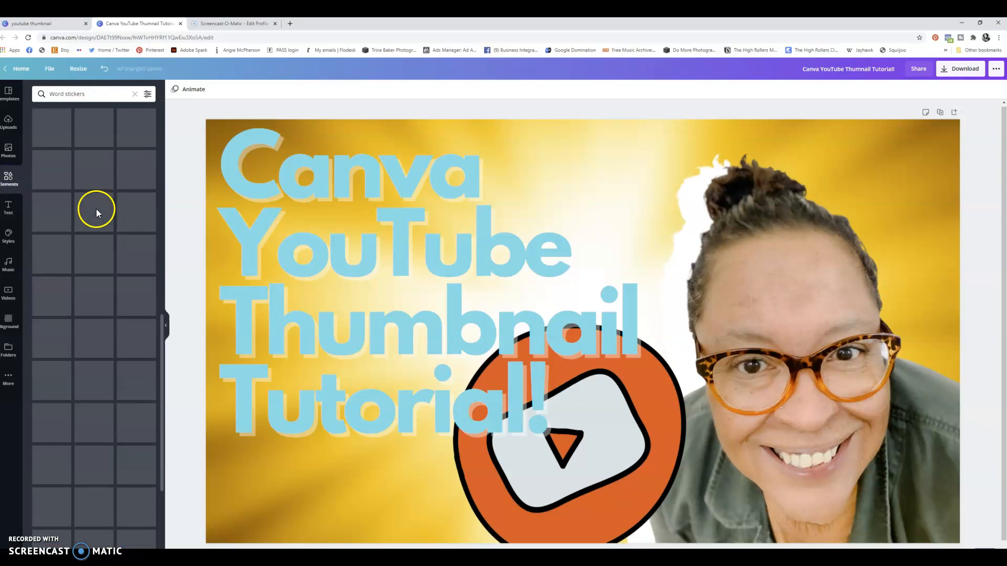
pyautogui.scroll(10, 97, 213)
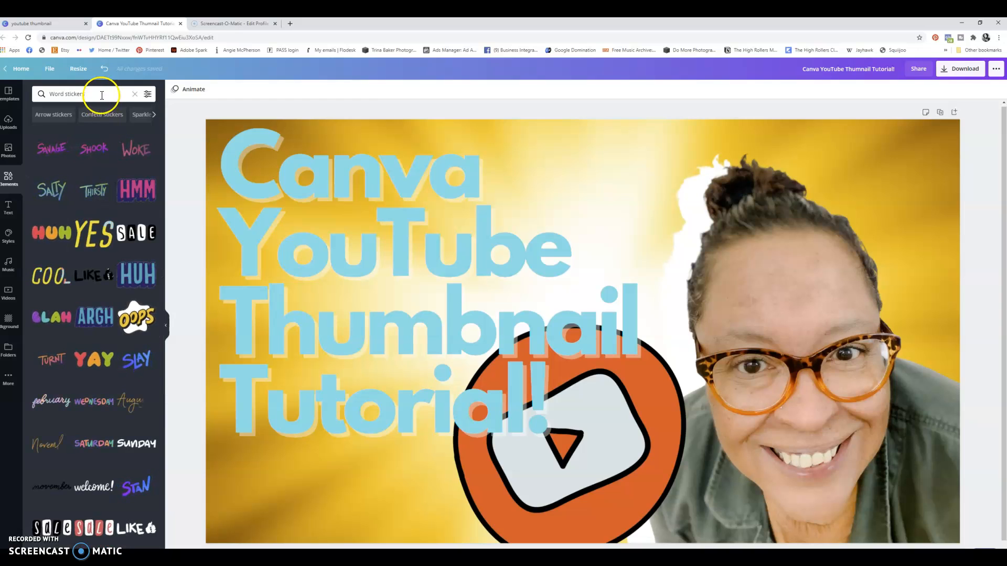
# Search the elements library for "arrow"
pyautogui.moveTo(99, 93); pyautogui.dragTo(72, 122)
pyautogui.press('BackSpace')
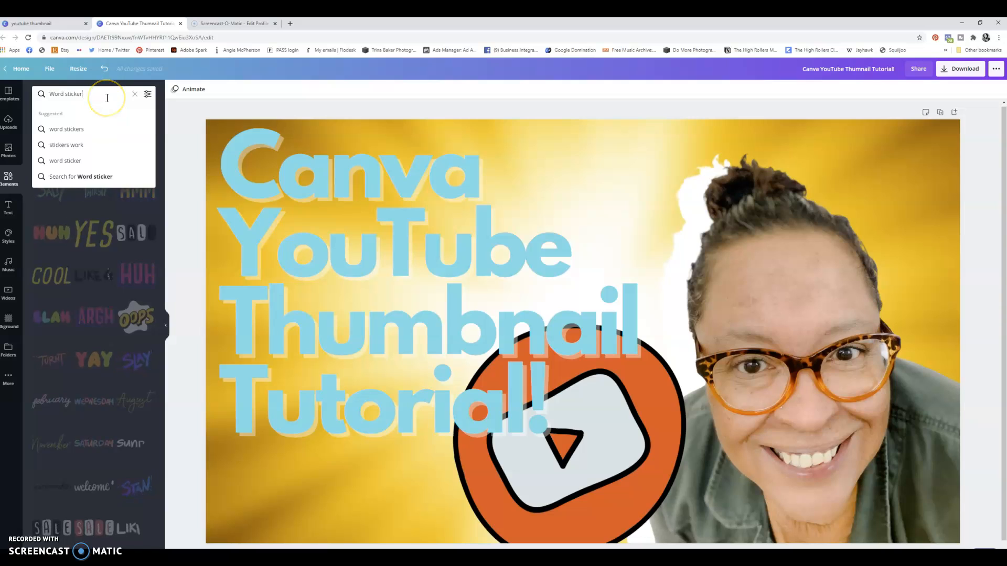
pyautogui.press('BackSpace')
pyautogui.press('BackSpace')
pyautogui.press('BackSpace')
pyautogui.press('BackSpace')
pyautogui.press('BackSpace')
pyautogui.press('BackSpace')
pyautogui.press('BackSpace')
pyautogui.press('BackSpace')
pyautogui.write('arrow')
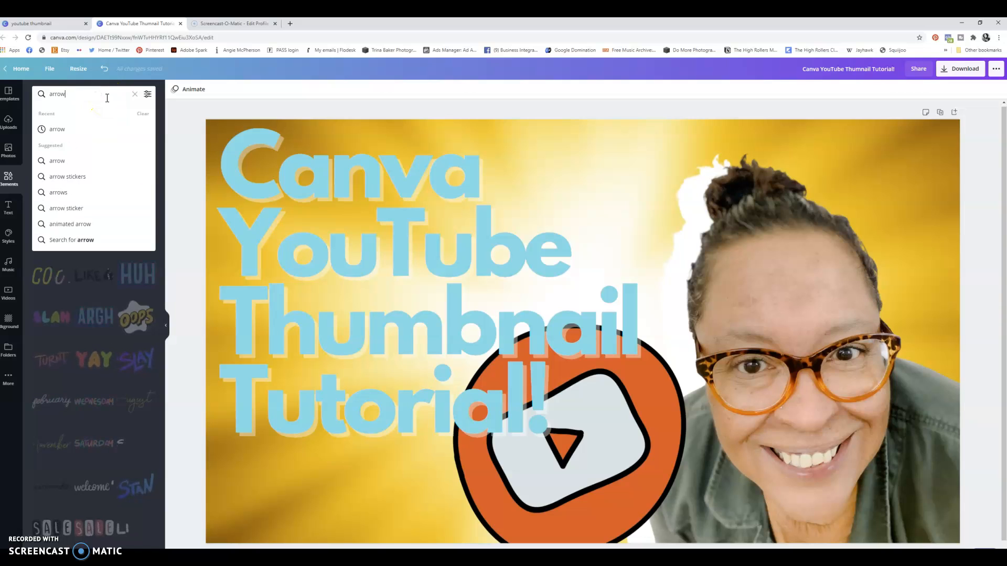
pyautogui.press('Return')
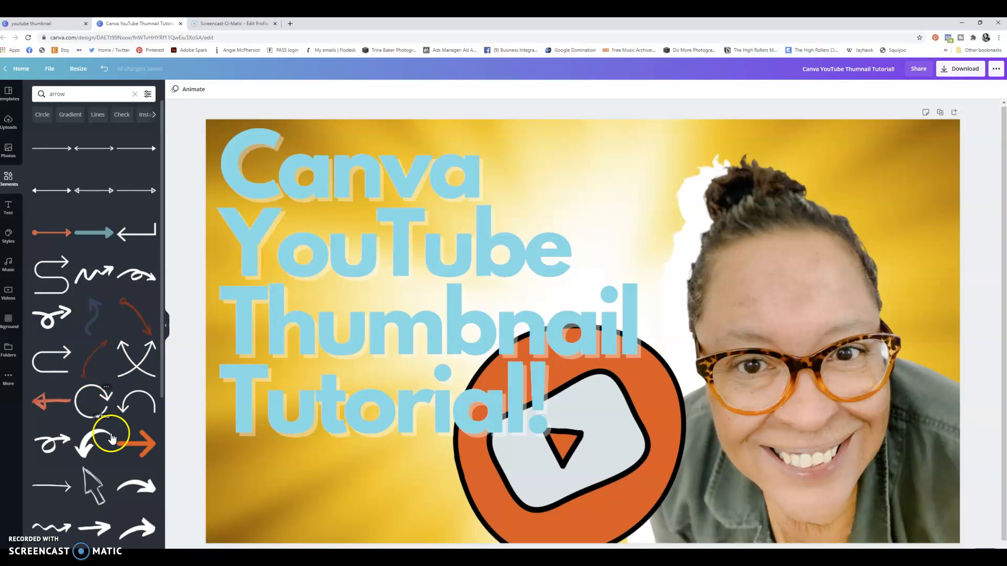
# Add the thick curved arrow in the dark gray brand color, positioned between the heading and the portrait's hair bun
pyautogui.click(91, 445)
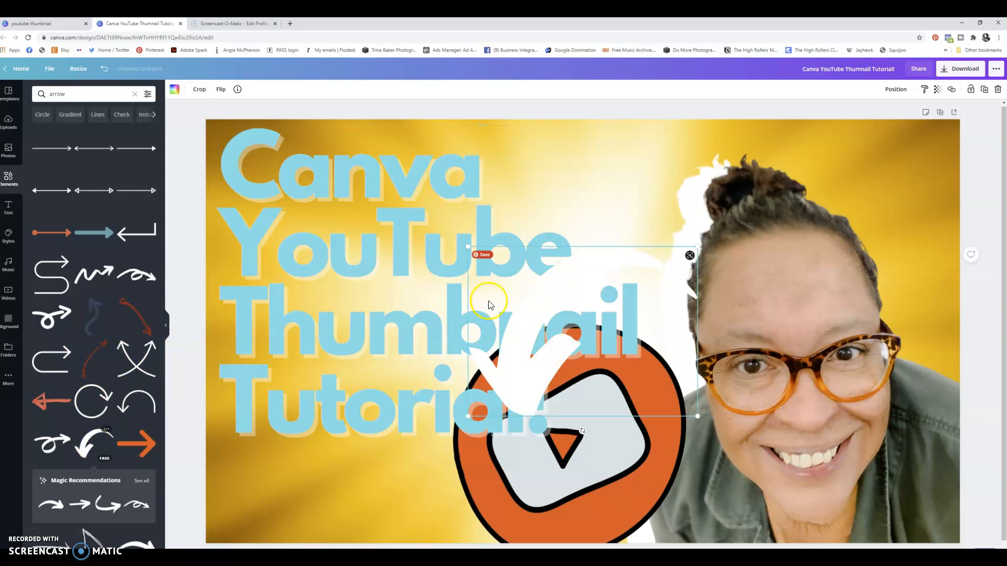
pyautogui.click(174, 90)
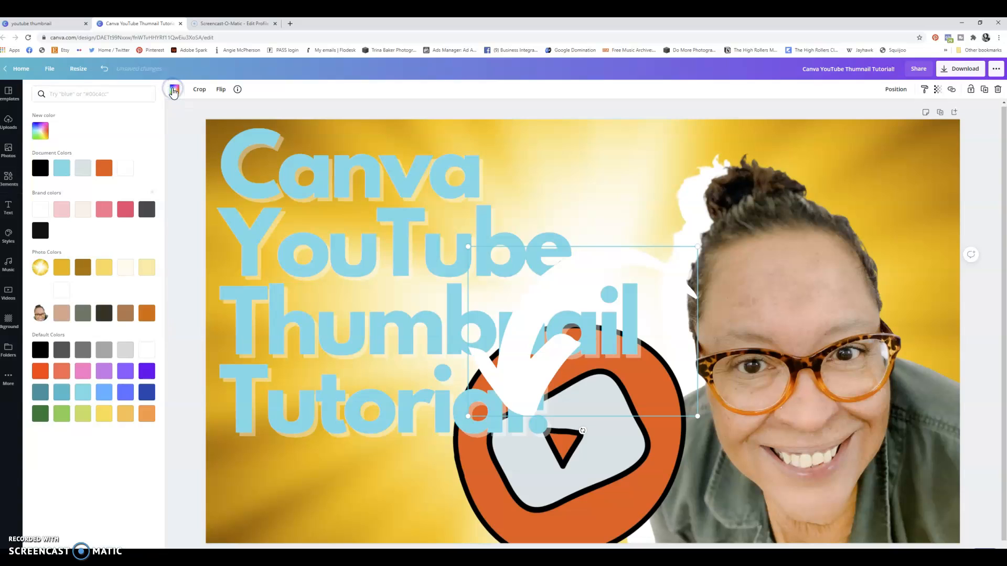
pyautogui.click(146, 210)
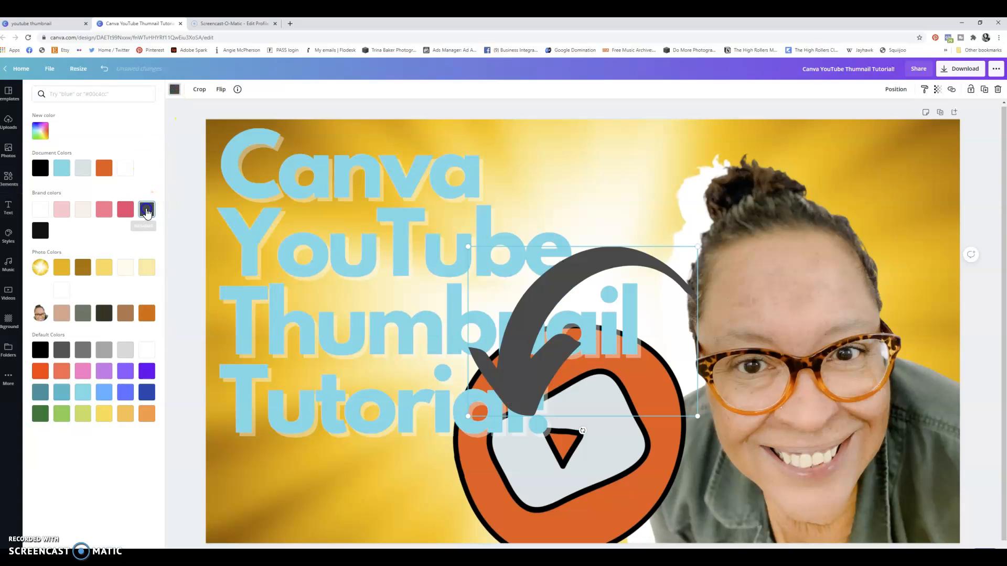
pyautogui.moveTo(532, 304); pyautogui.dragTo(531, 198)
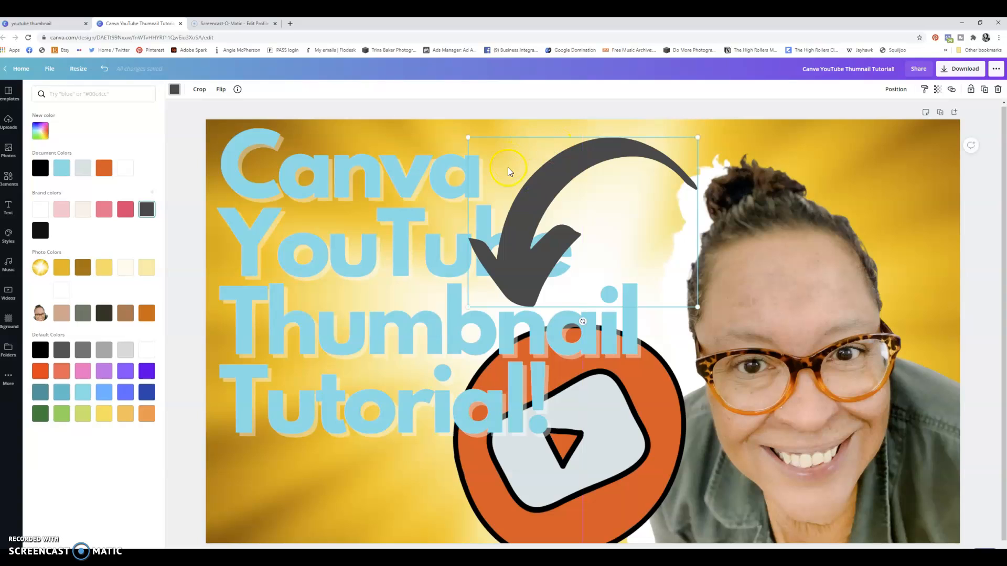
# Delete the dark gray curved arrow from the canvas
pyautogui.rightClick(548, 173)
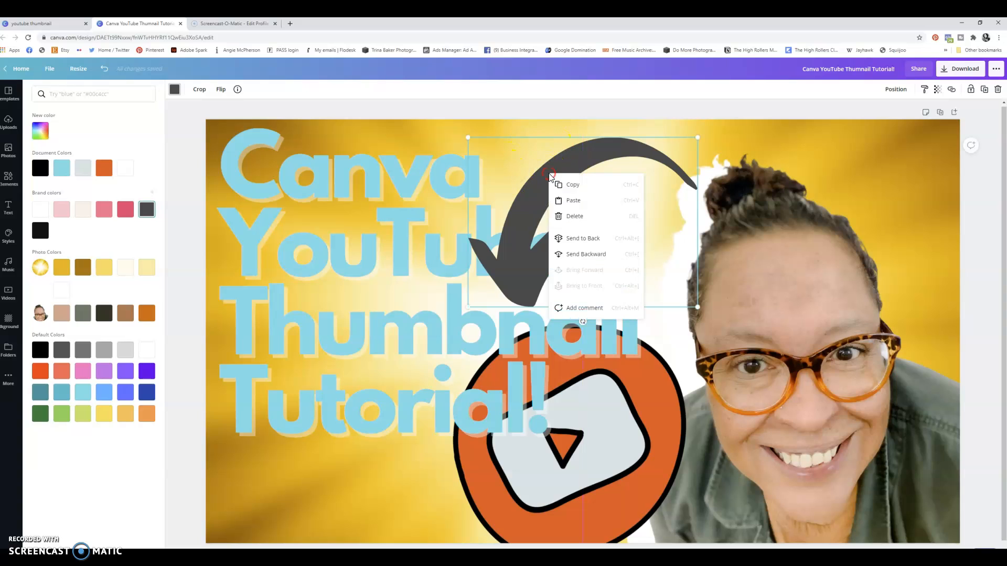
pyautogui.click(572, 216)
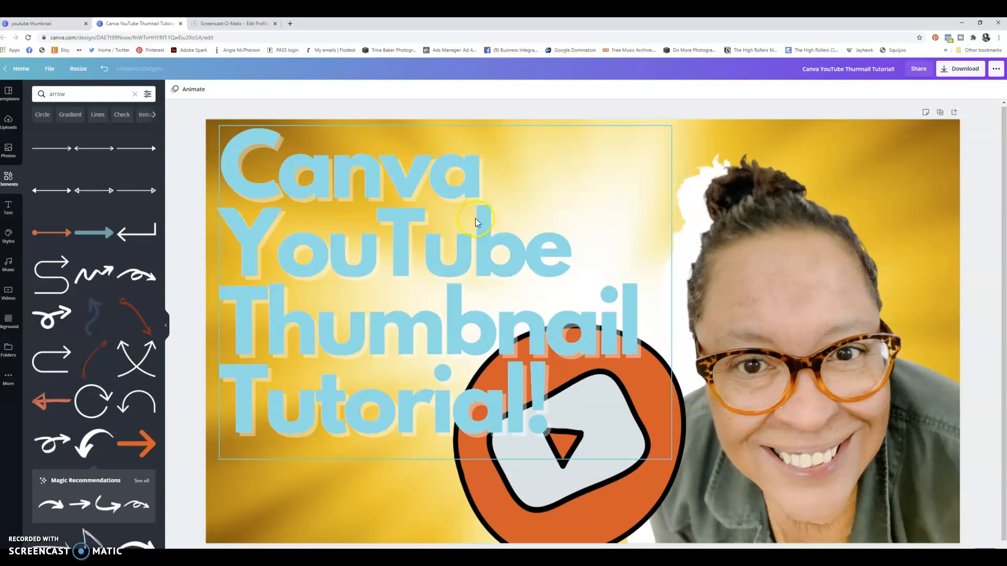
pyautogui.click(354, 483)
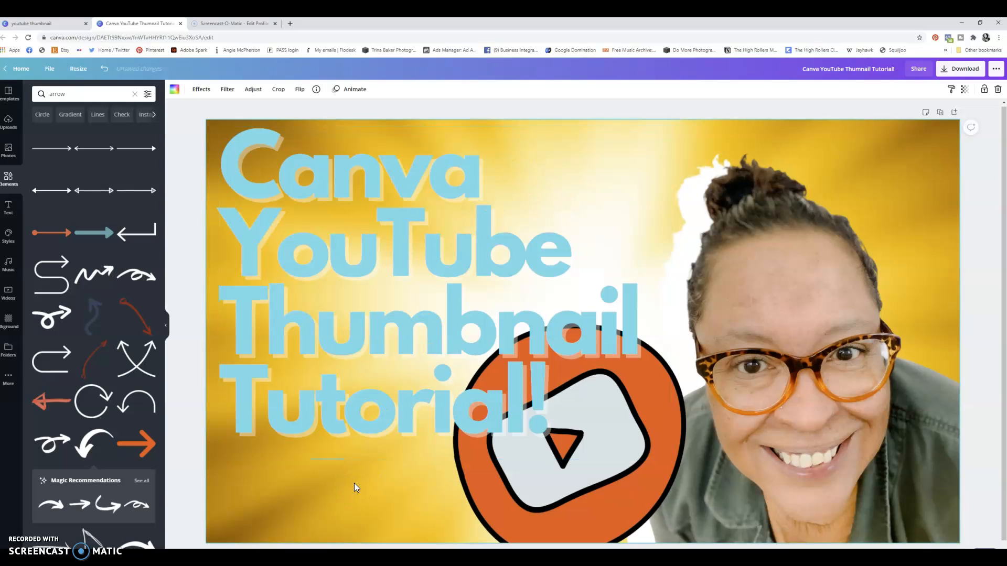